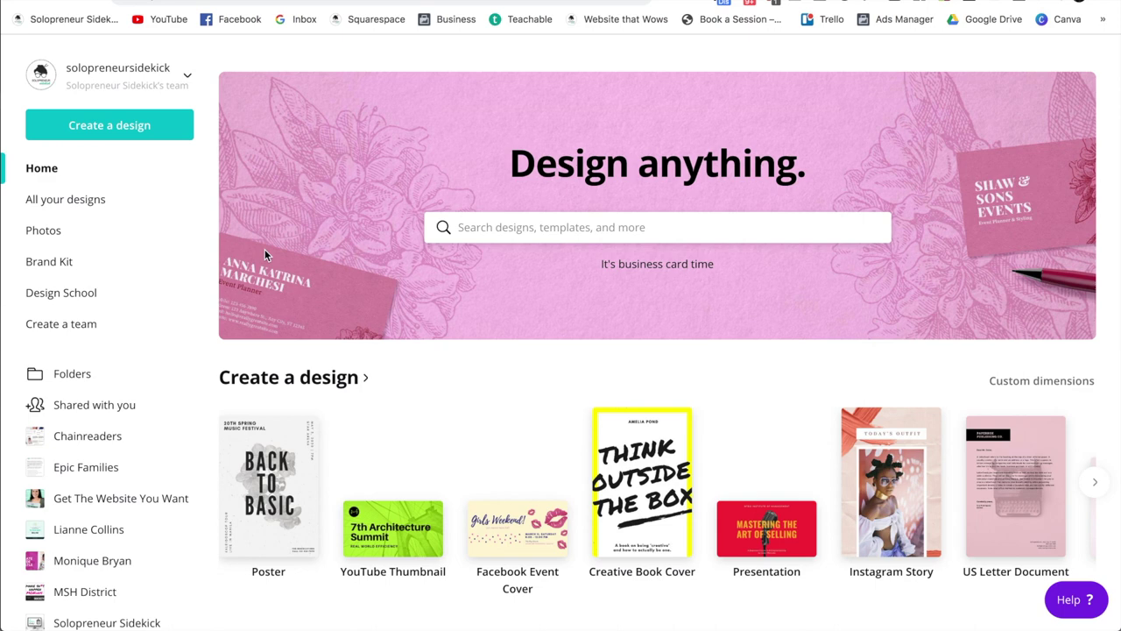
# Search for 'presentation' and open the Presentation templates.
pyautogui.click(480, 227)
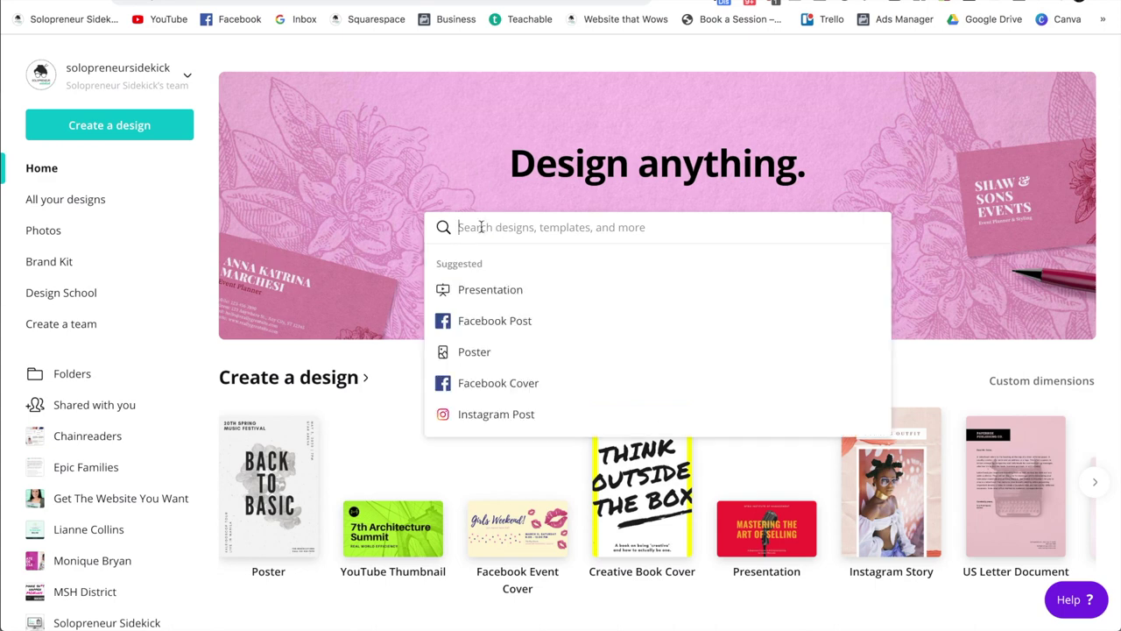
pyautogui.write('pres')
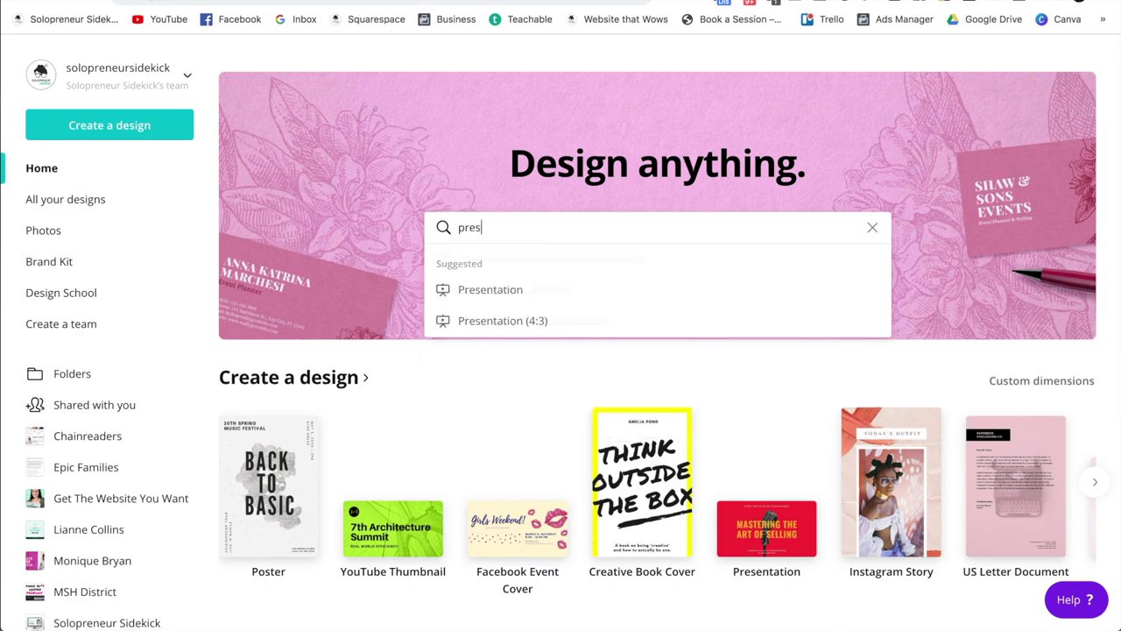
pyautogui.write('entation')
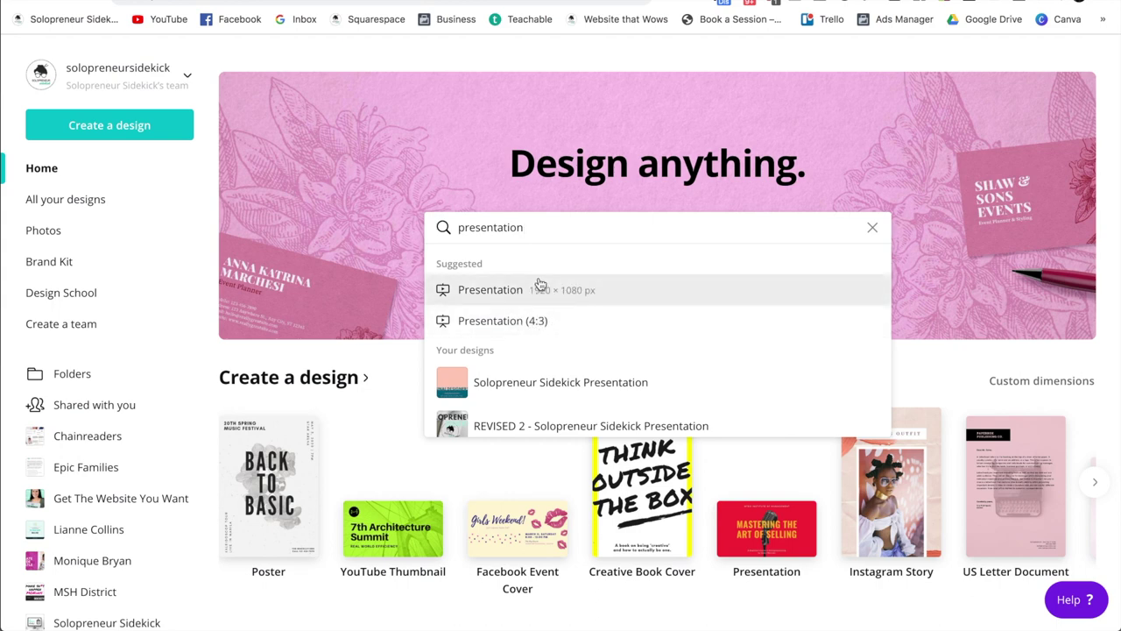
pyautogui.click(479, 289)
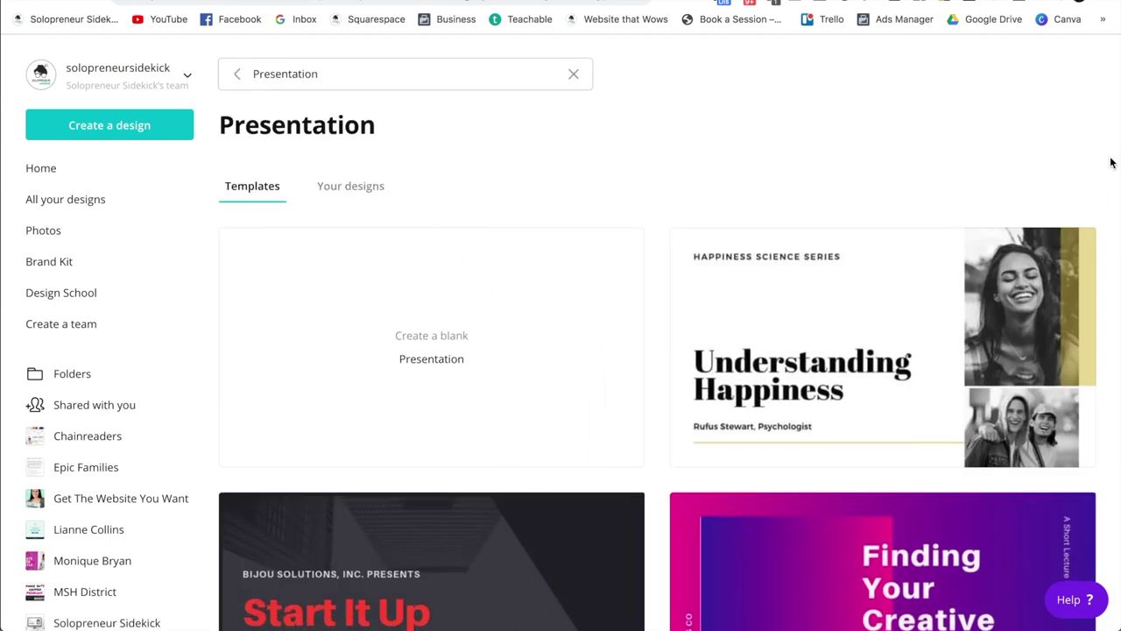
# Scroll down the templates grid and preview the McDowell Media presentation template.
pyautogui.scroll(-3, 1111, 162)
pyautogui.scroll(-5, 1110, 162)
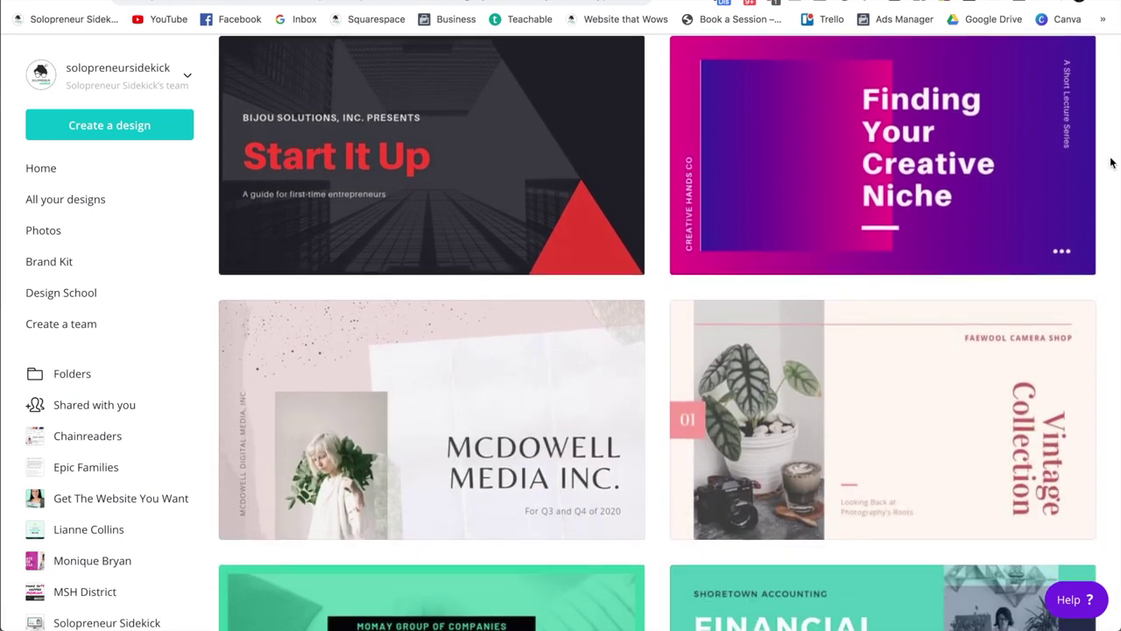
pyautogui.scroll(-3, 1111, 162)
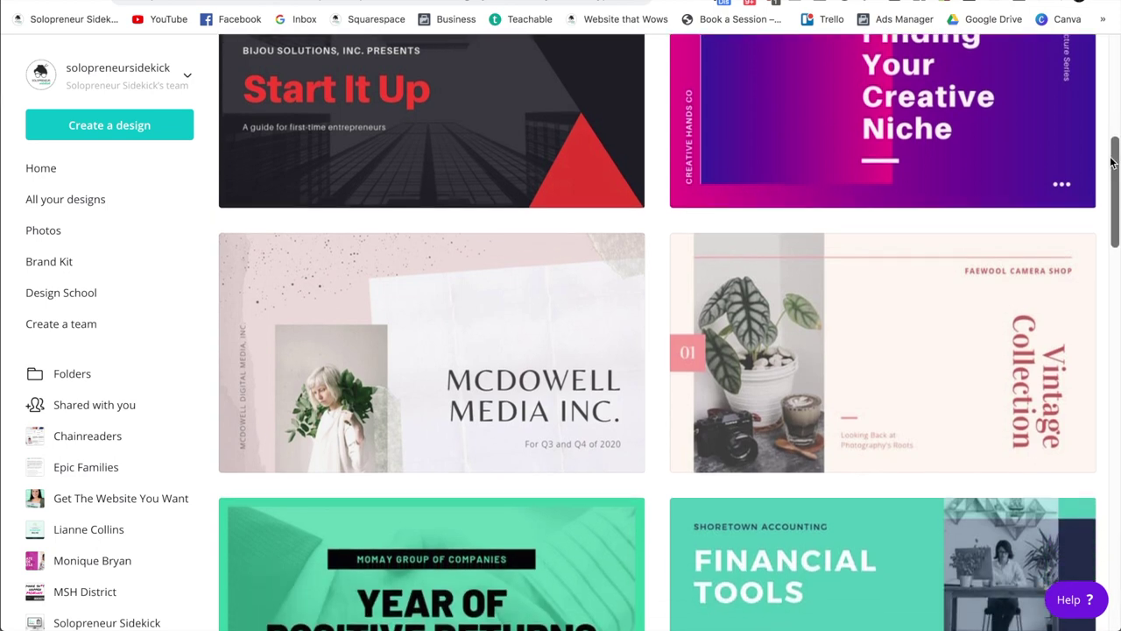
pyautogui.scroll(-2, 1111, 162)
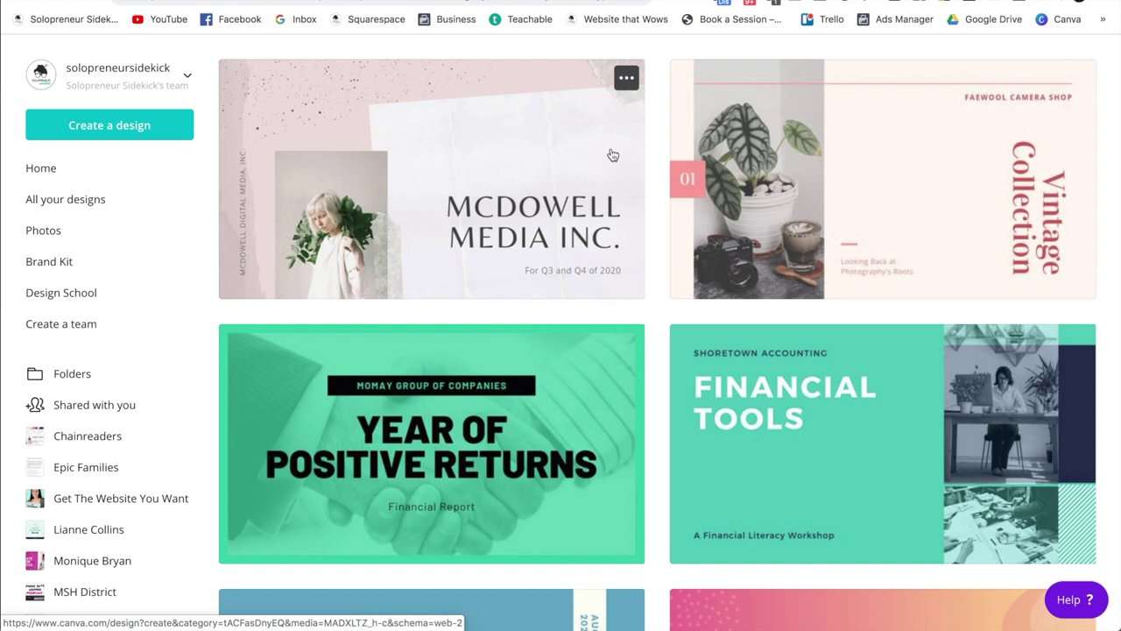
pyautogui.click(626, 80)
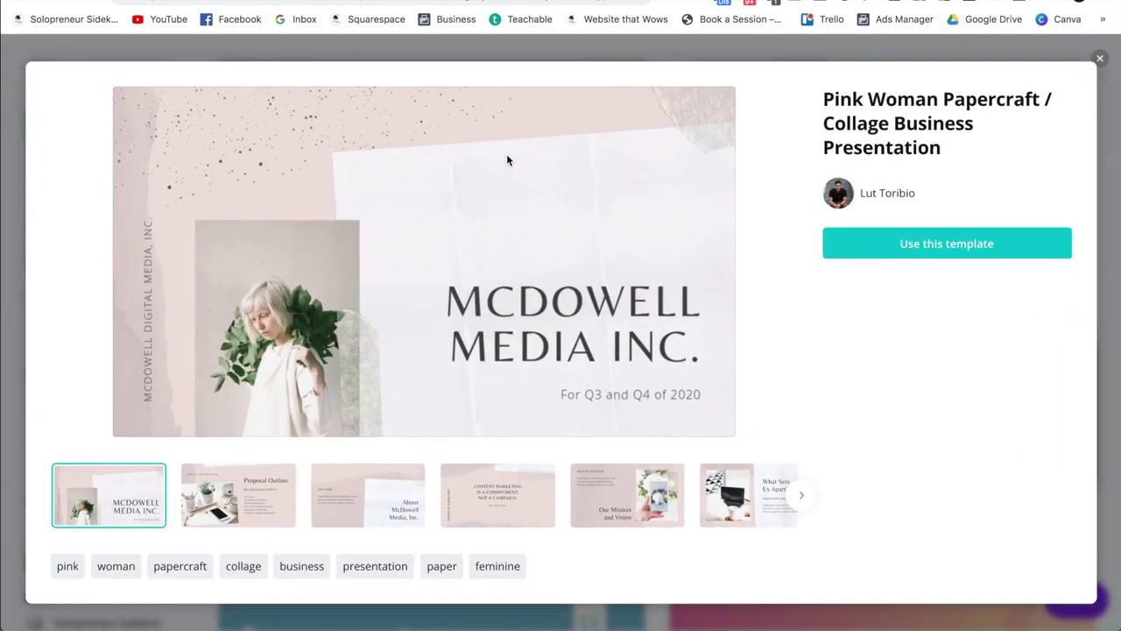
# Browse the McDowell template's Proposal Outline, About, quote and Mission slides, then close it.
pyautogui.click(268, 497)
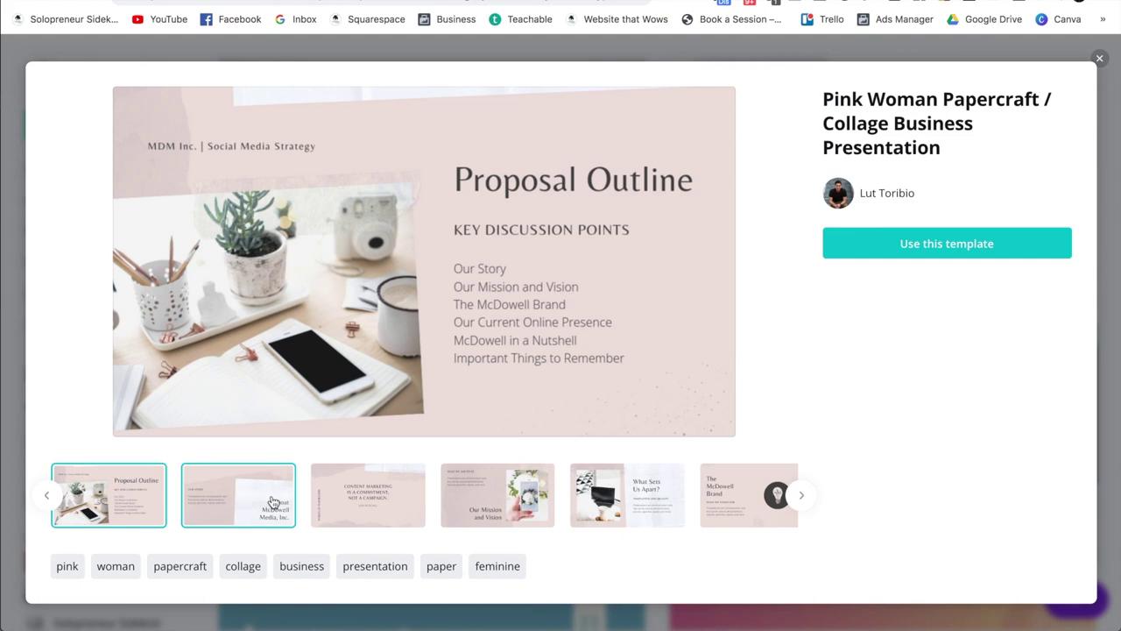
pyautogui.click(272, 504)
pyautogui.click(232, 508)
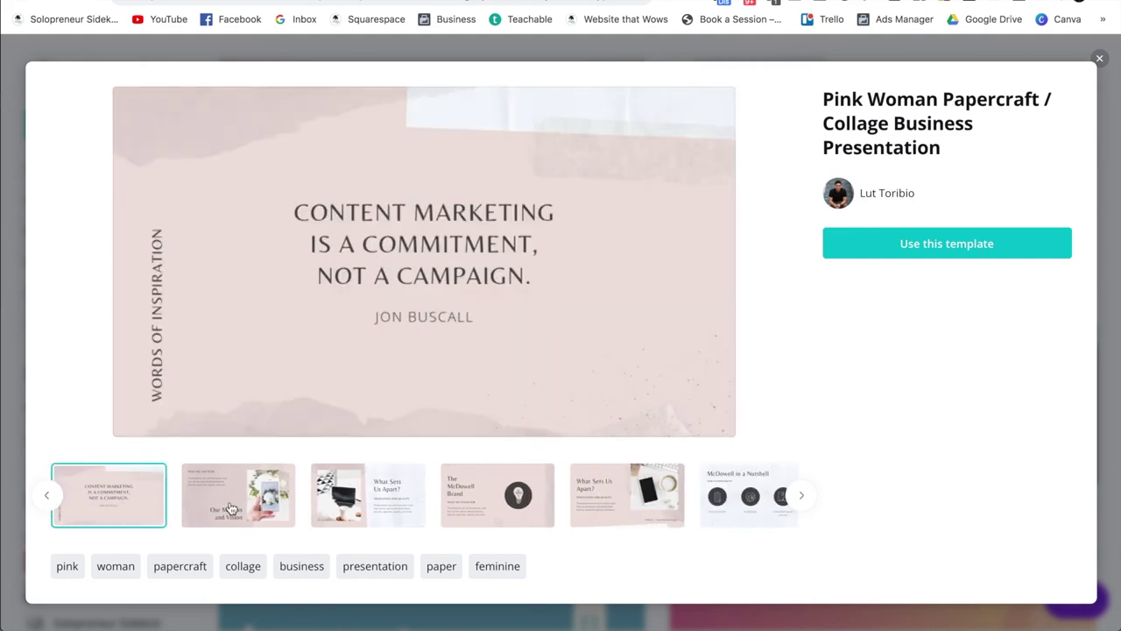
pyautogui.click(239, 508)
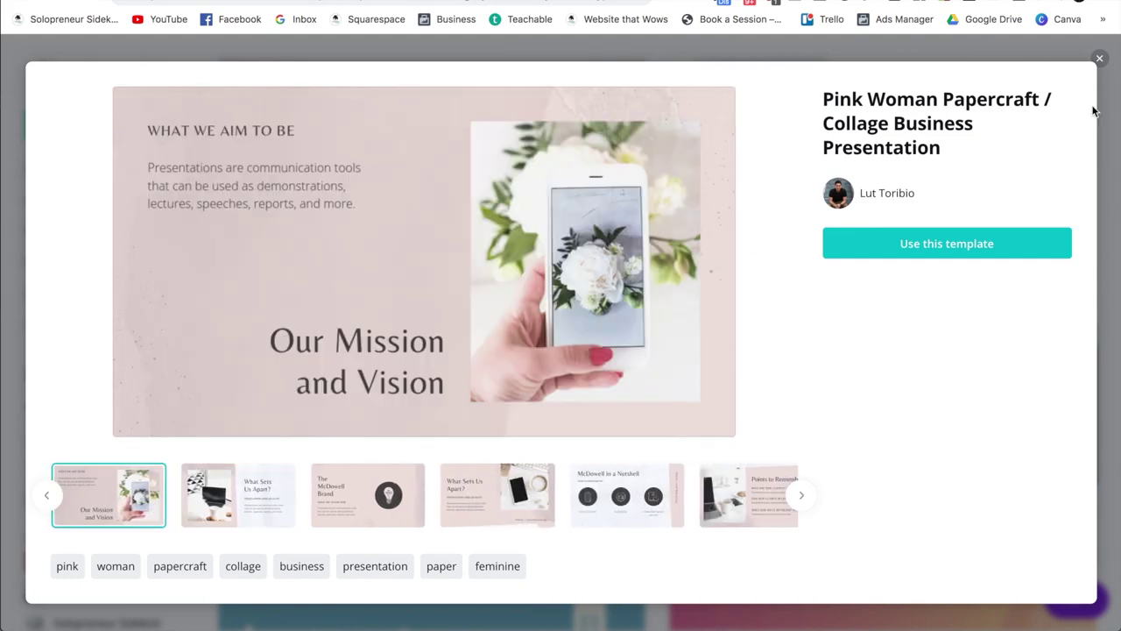
pyautogui.click(1098, 60)
# Preview the Cream and Red Vintage Collection template's slides and start a design from it.
pyautogui.moveTo(1082, 79)
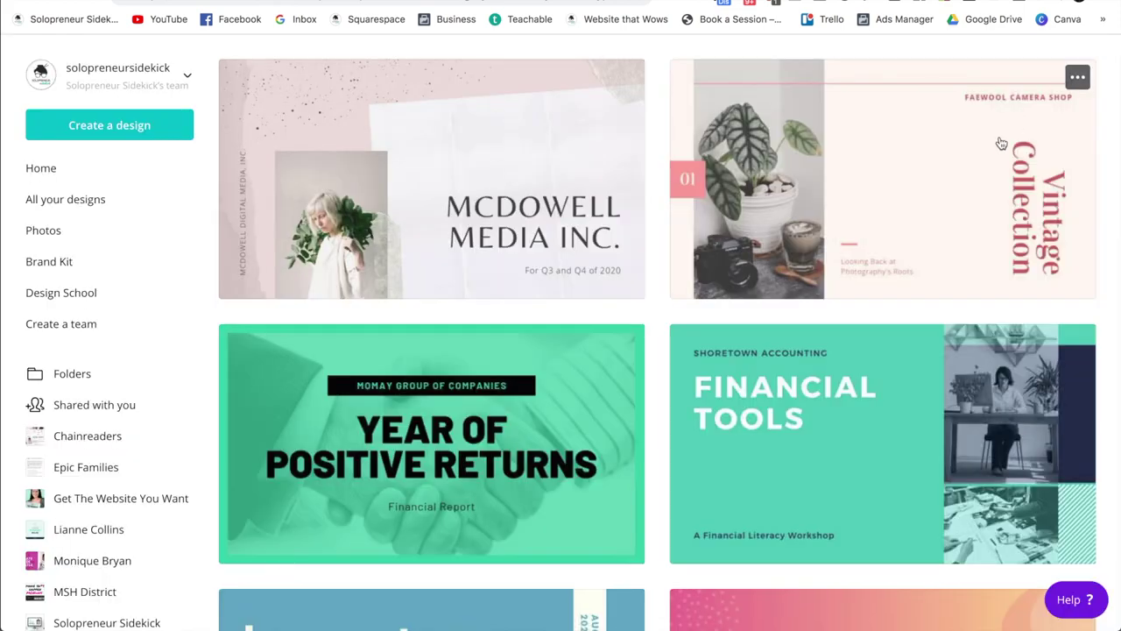
pyautogui.click(1083, 80)
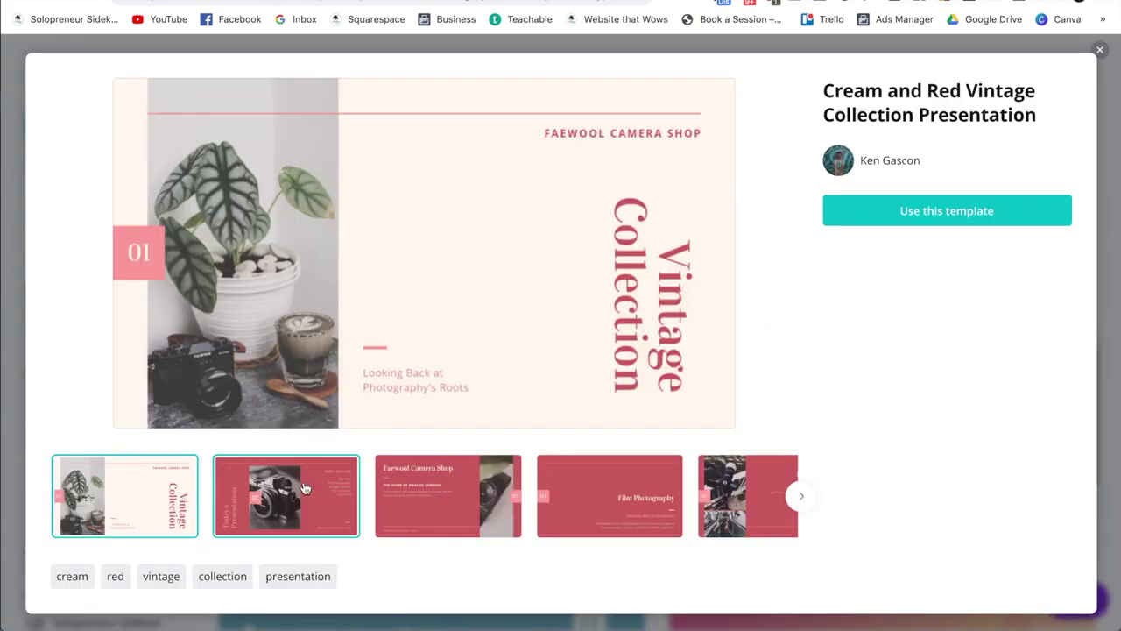
pyautogui.click(306, 489)
pyautogui.click(318, 487)
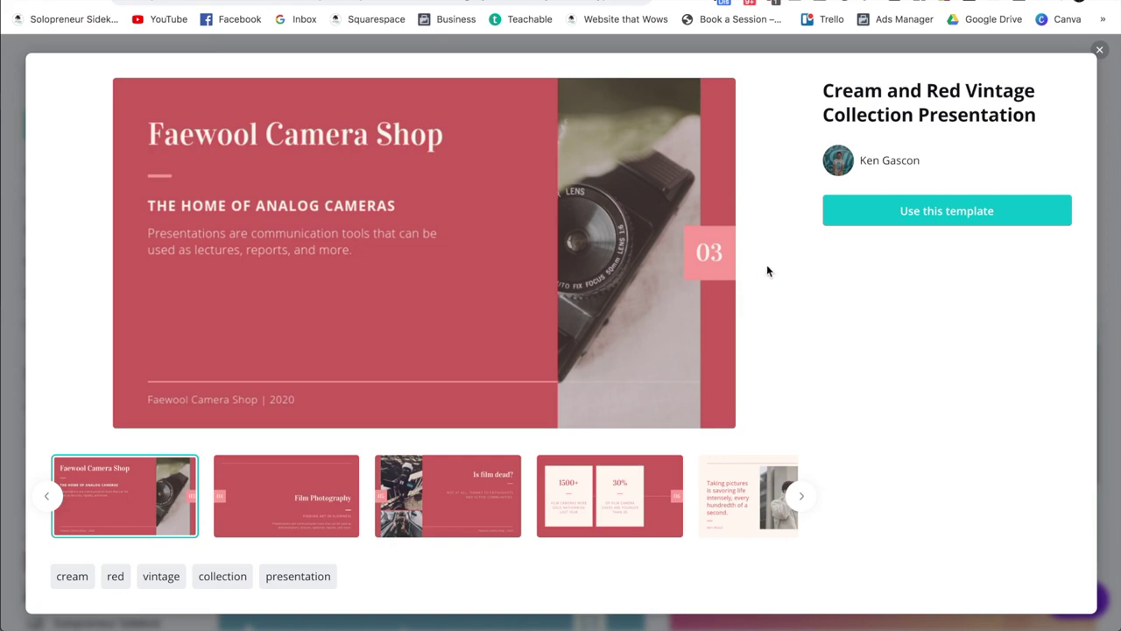
pyautogui.click(954, 219)
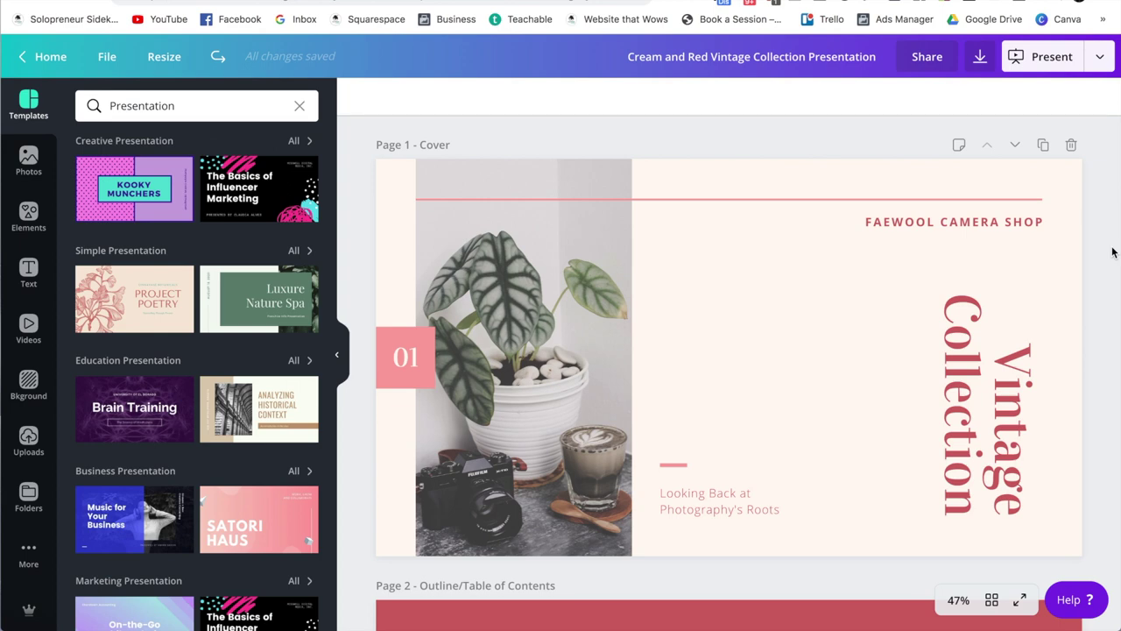
# Select the cover's pink 01 box and bring up its custom colour picker at #fca4a2.
pyautogui.click(401, 336)
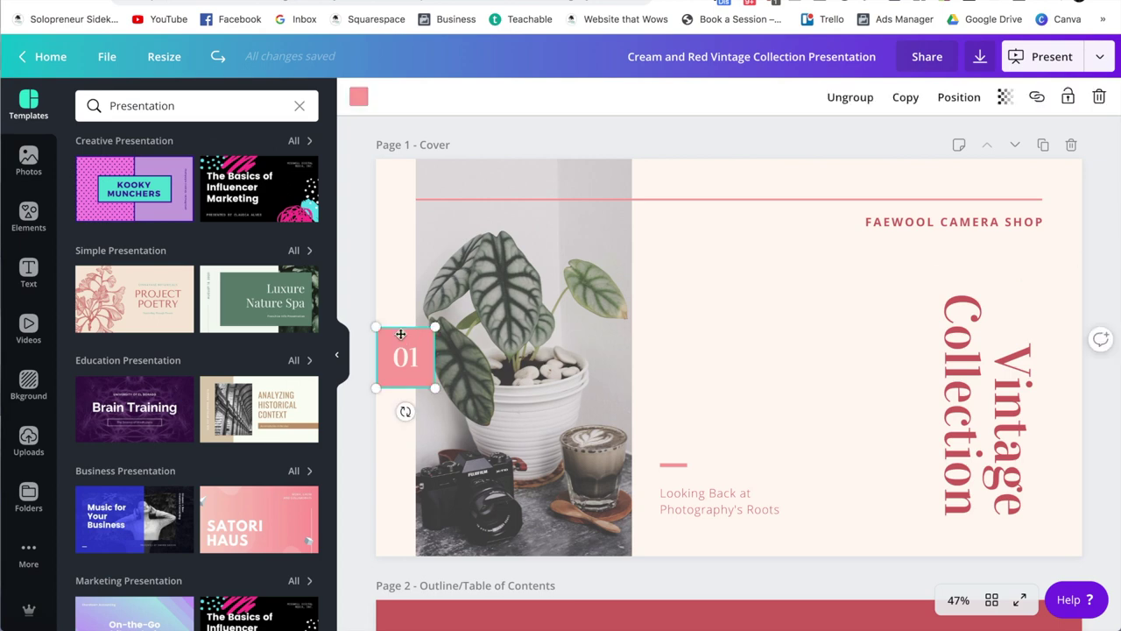
pyautogui.click(361, 99)
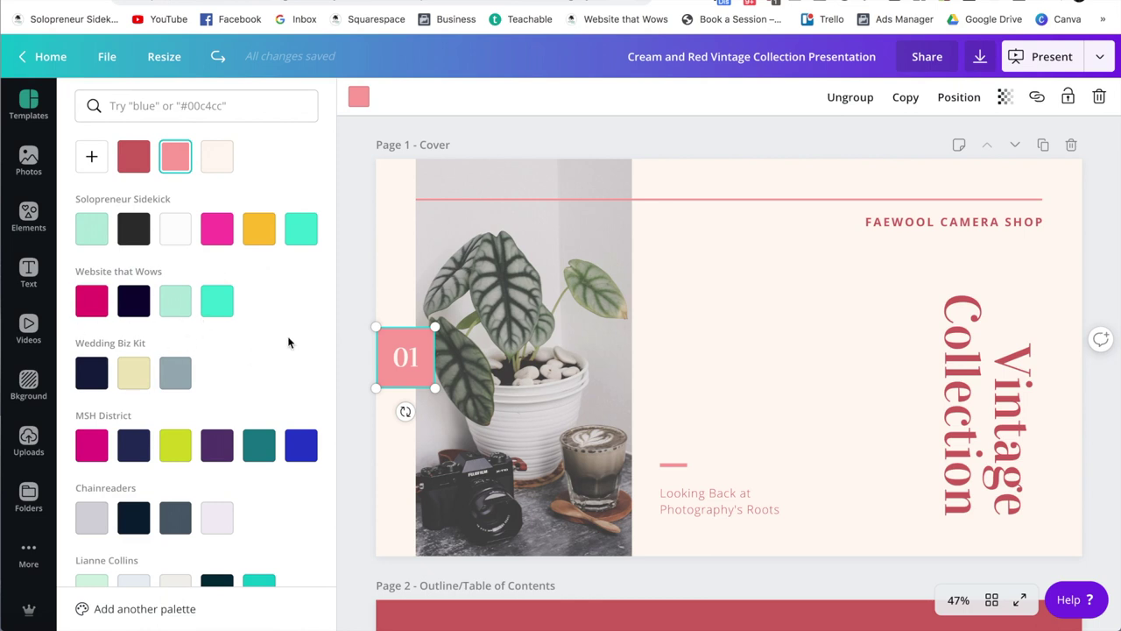
pyautogui.click(91, 157)
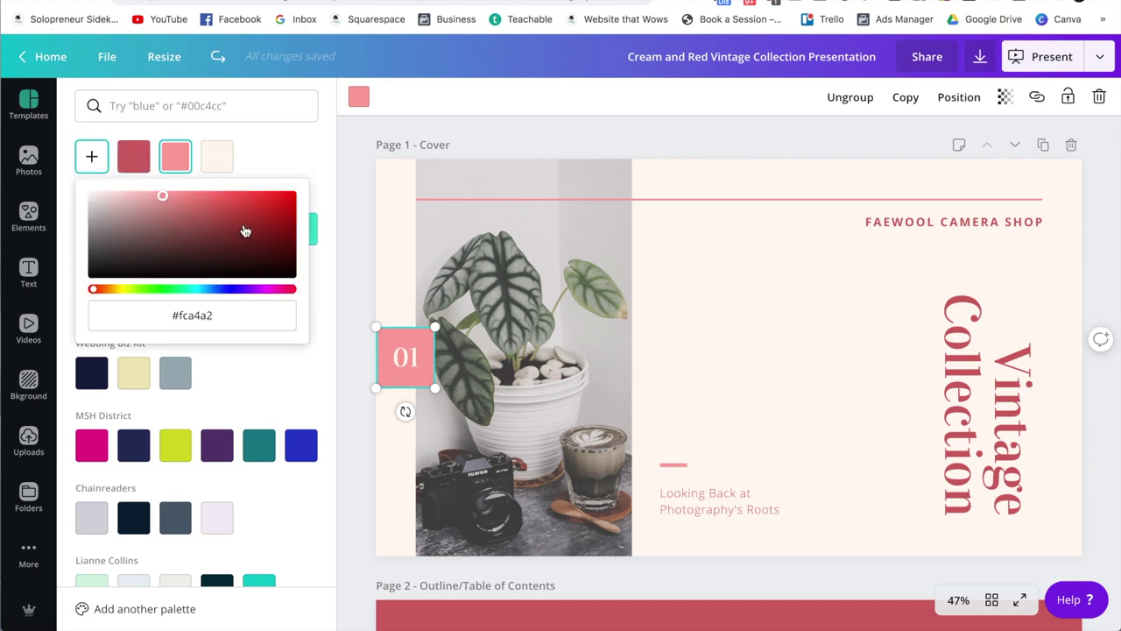
# Change the 01 box fill from #fca4a2 to the hex colour #eb1778.
pyautogui.moveTo(181, 253); pyautogui.dragTo(254, 193)
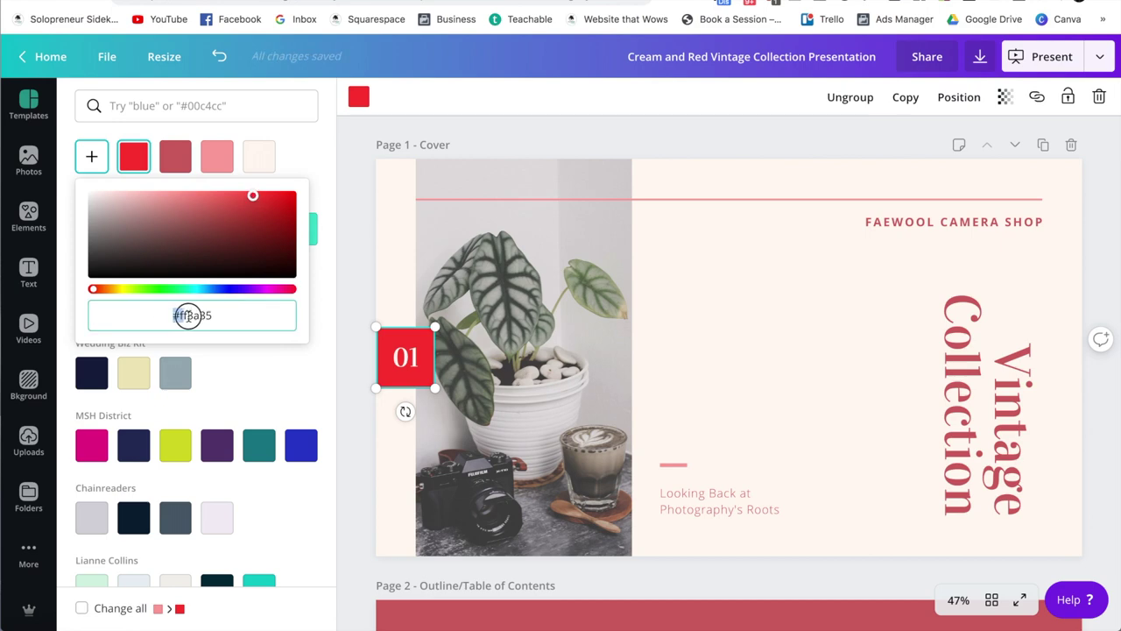
pyautogui.click(187, 315)
pyautogui.write('#')
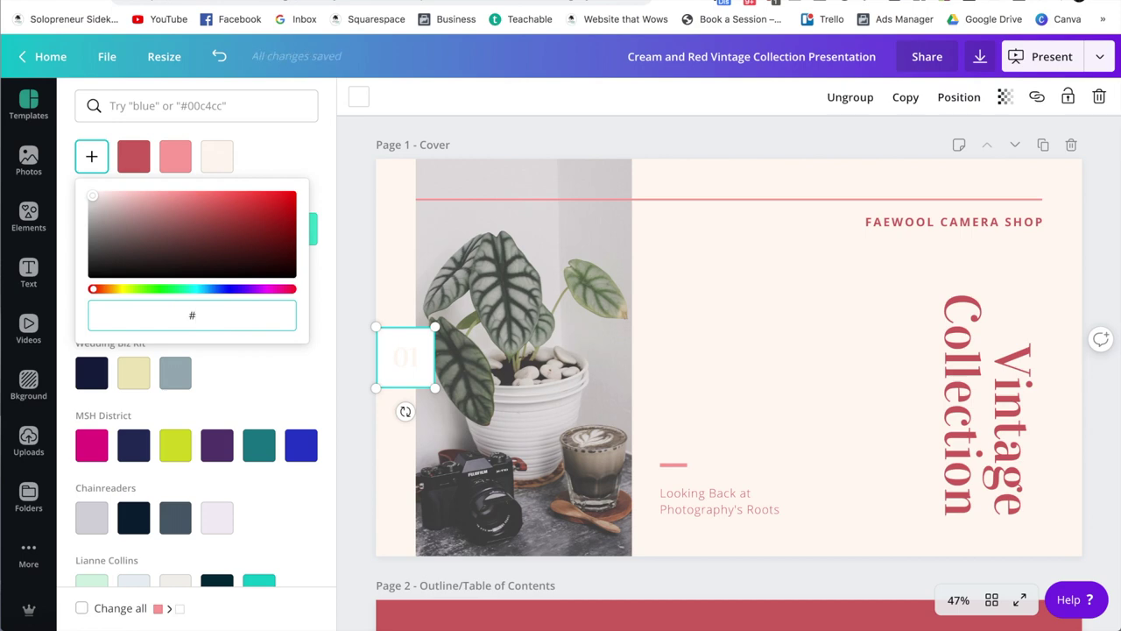
pyautogui.write('eb1778')
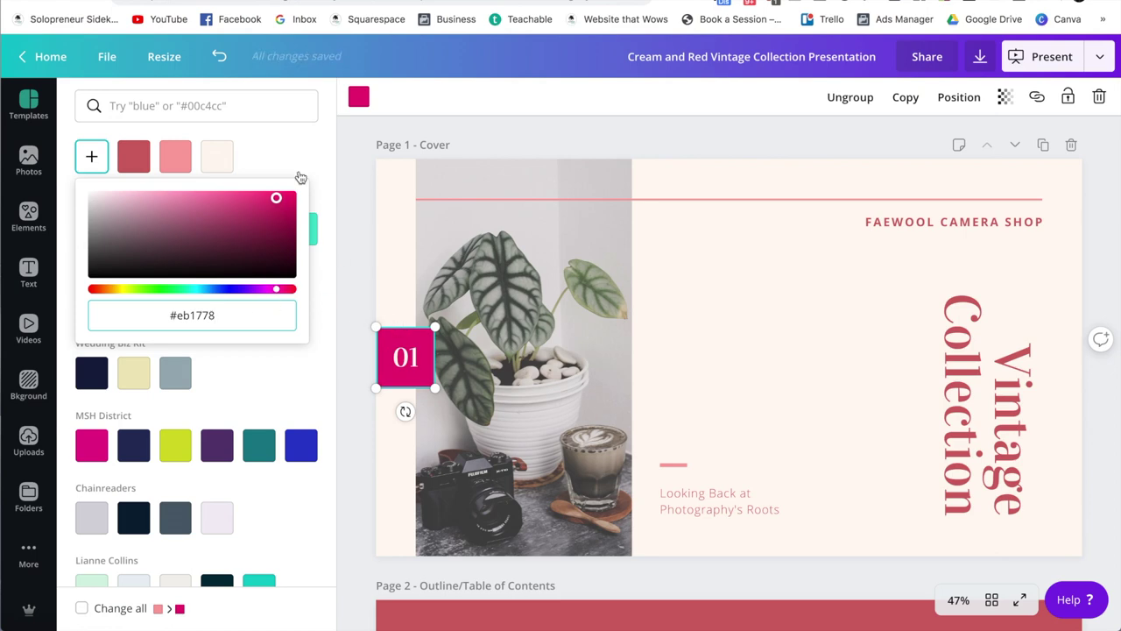
pyautogui.click(317, 145)
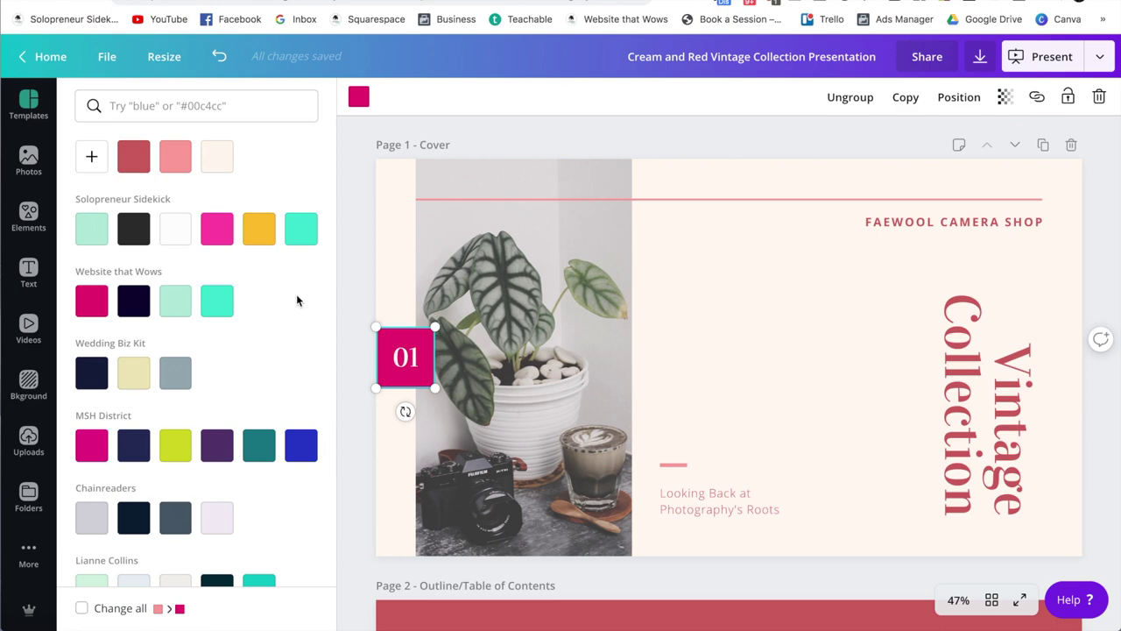
pyautogui.click(349, 287)
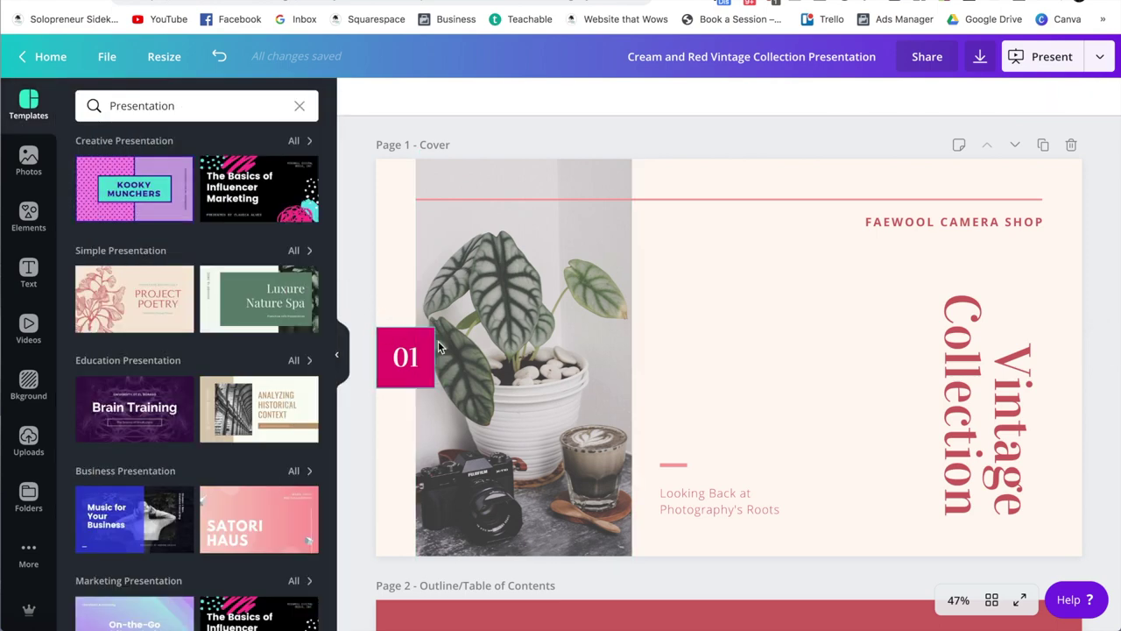
# Apply the new #eb1778 magenta swatch to the thin line above FAEWOOL CAMERA SHOP.
pyautogui.click(675, 202)
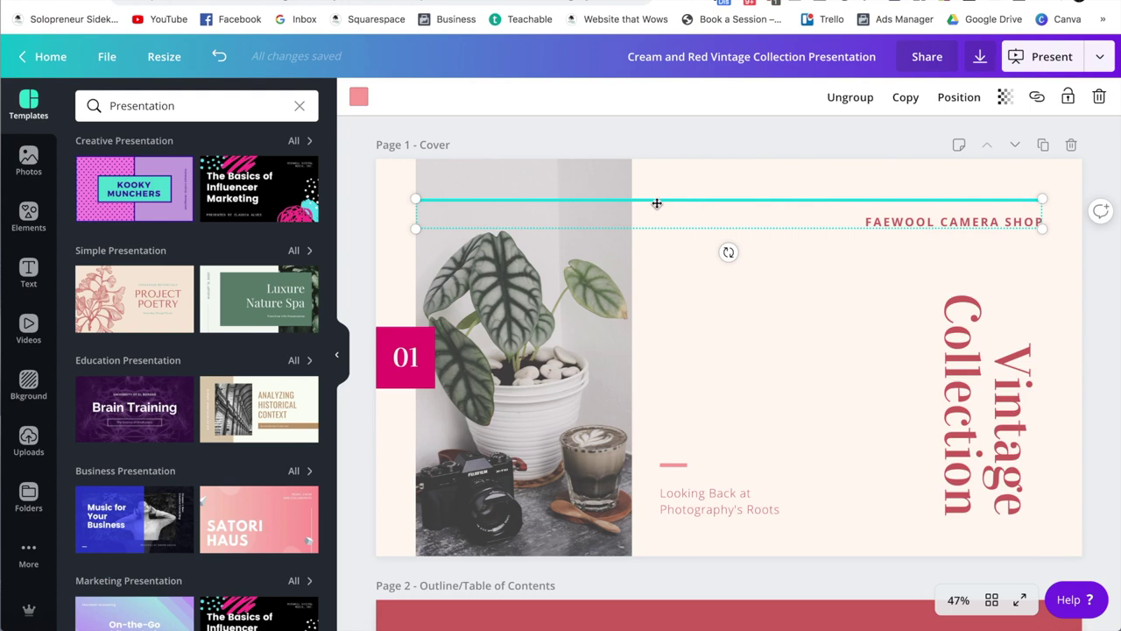
pyautogui.click(358, 98)
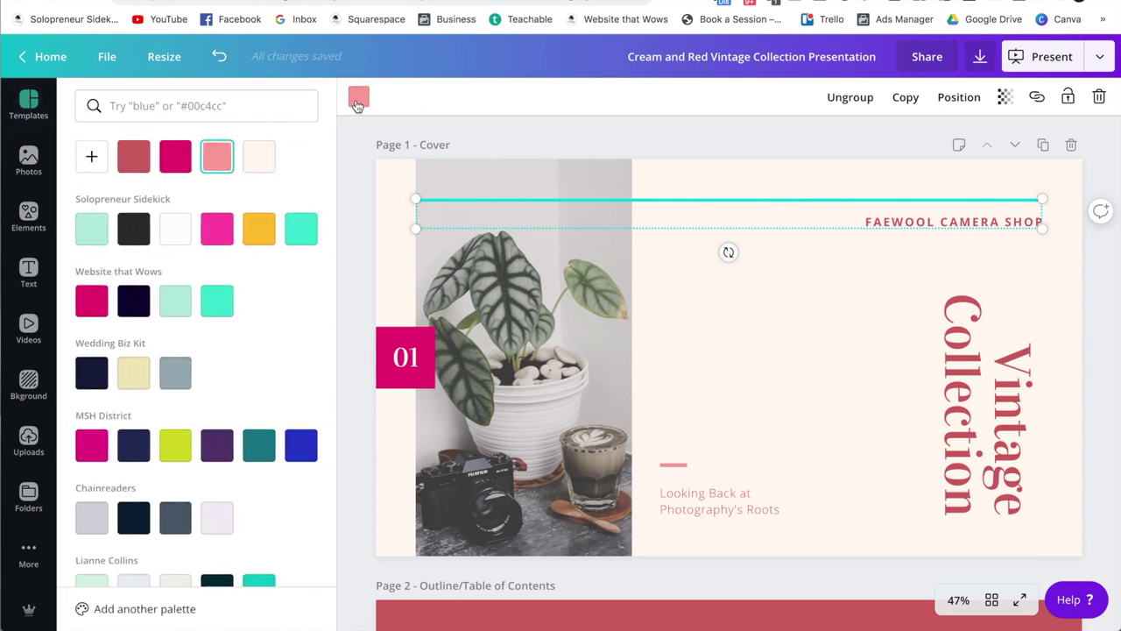
pyautogui.click(176, 163)
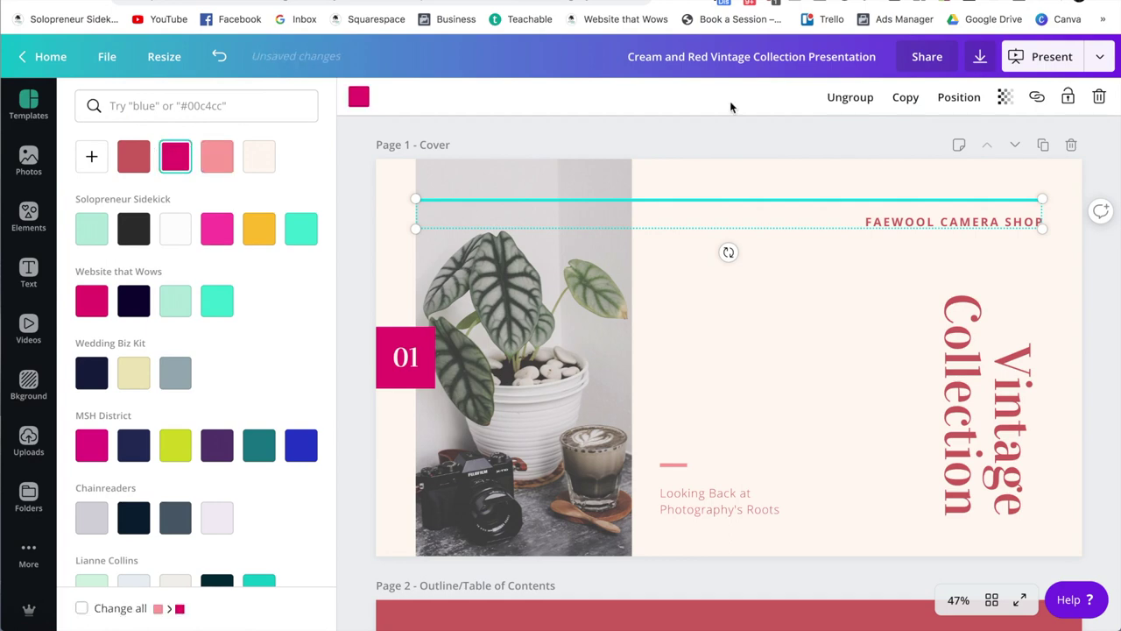
pyautogui.click(830, 144)
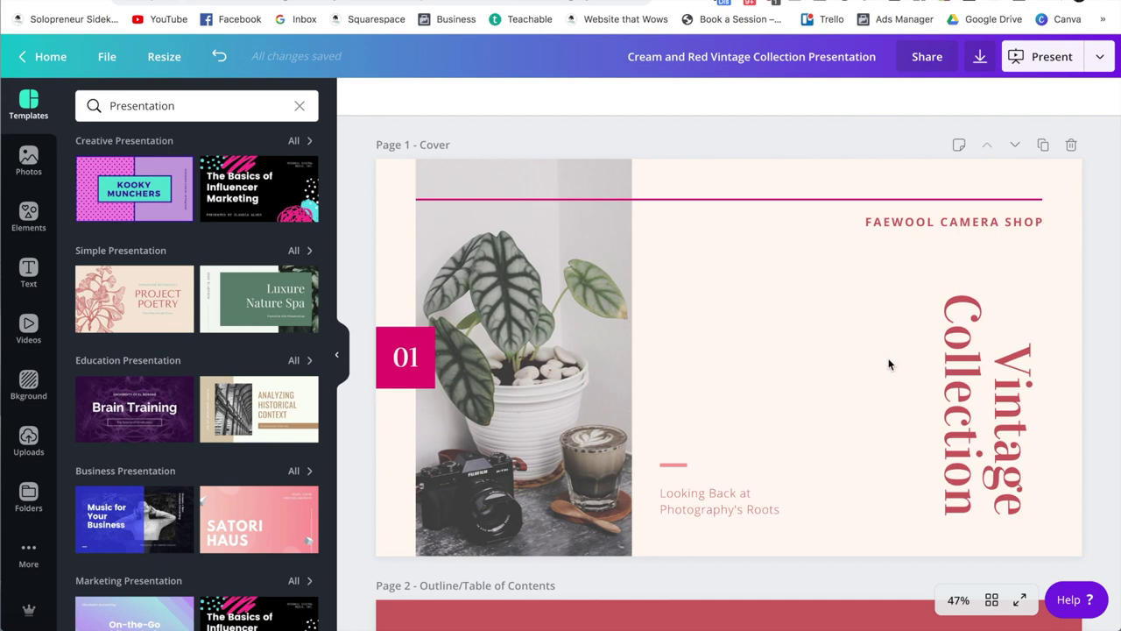
pyautogui.click(916, 223)
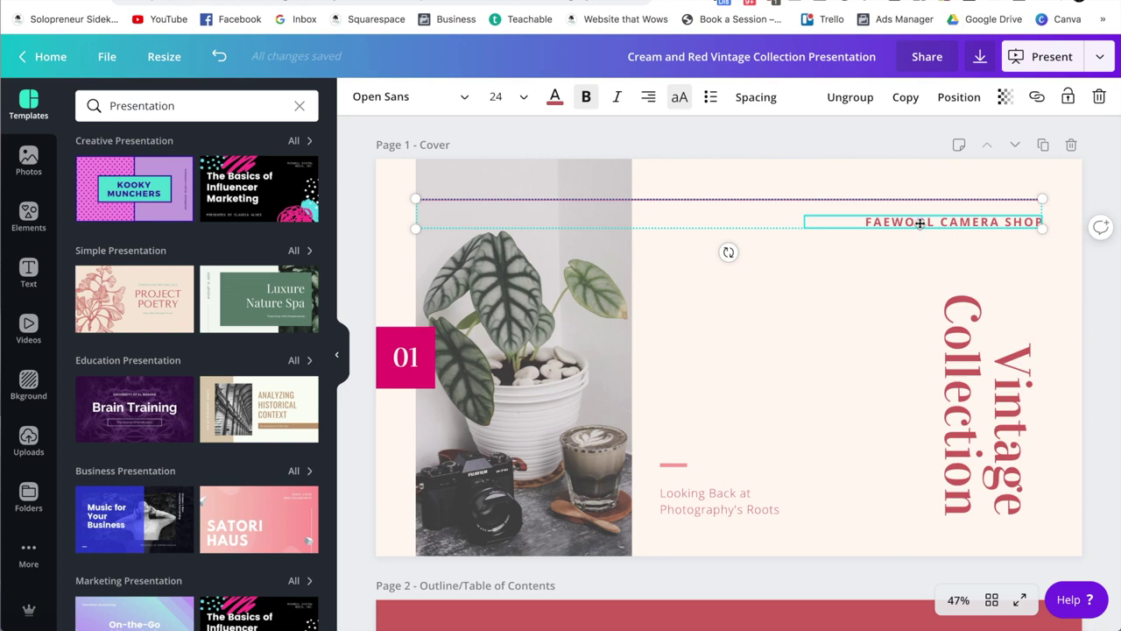
# Replace the FAEWOOL CAMERA SHOP heading text with 'TYPE IN MY TITLE HERE'.
pyautogui.doubleClick(920, 222)
pyautogui.tripleClick(919, 222)
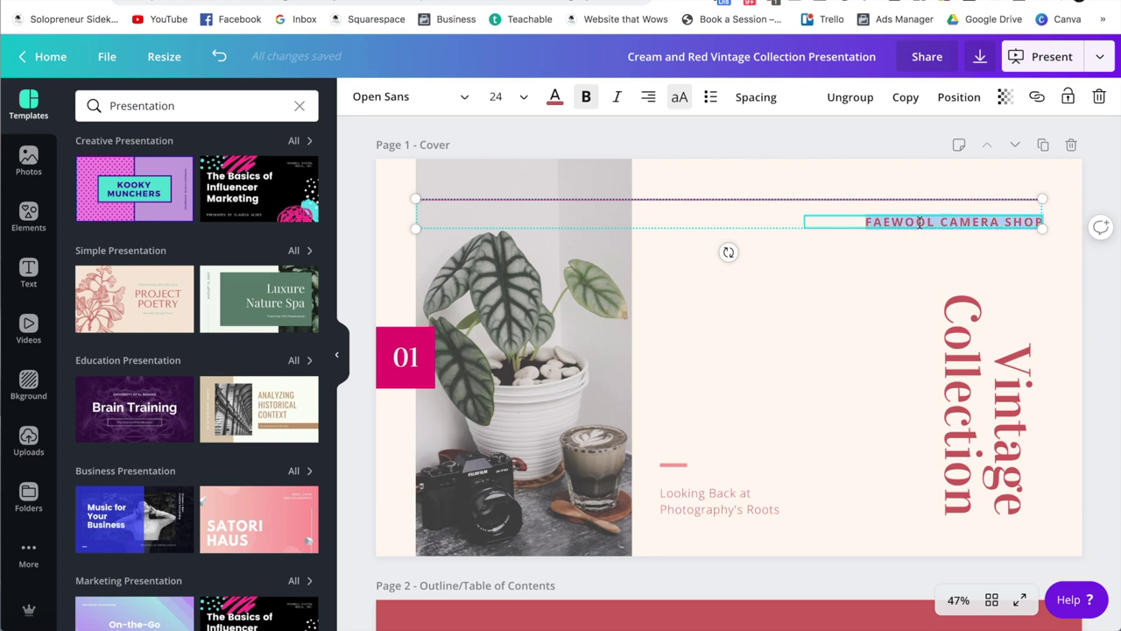
pyautogui.press('BackSpace')
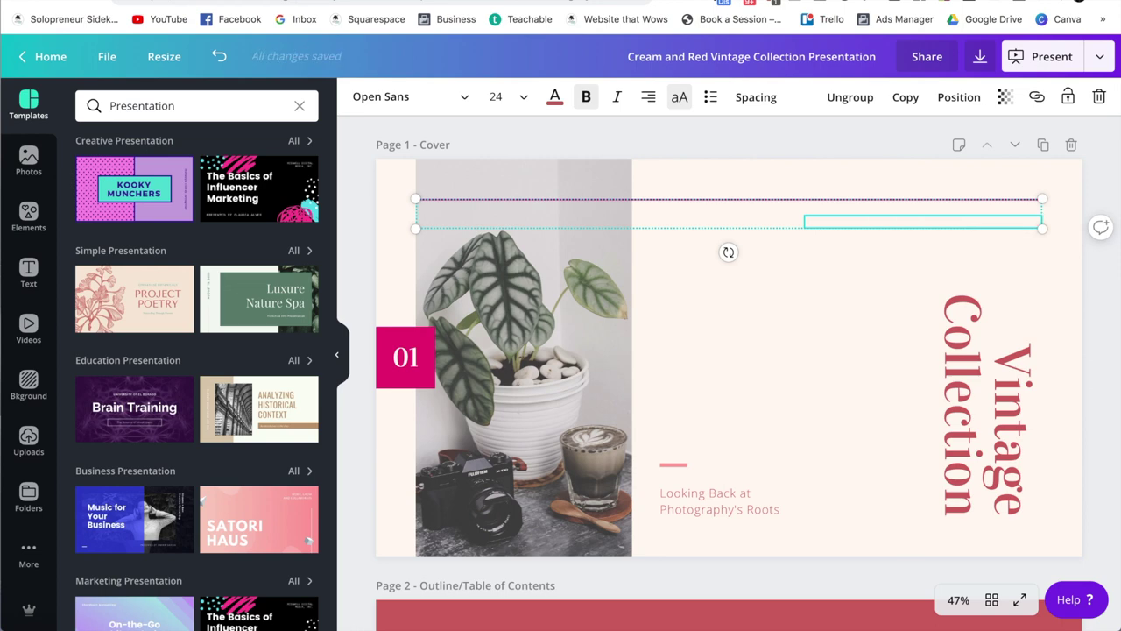
pyautogui.write('TYPE IN MY TITLE HERE')
pyautogui.click(1103, 186)
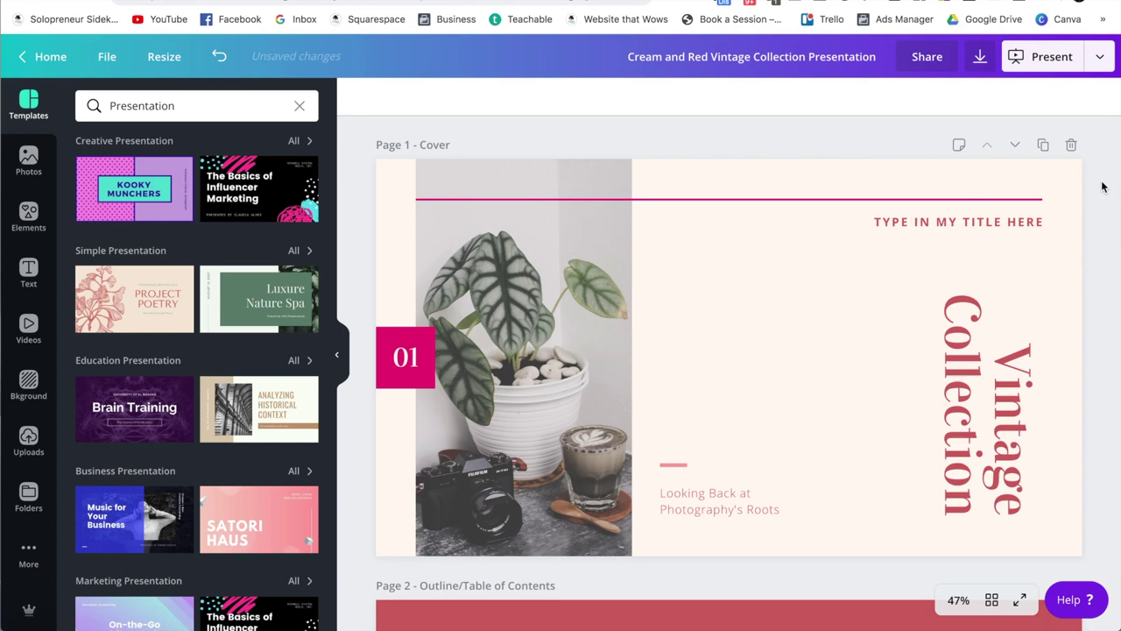
pyautogui.click(972, 224)
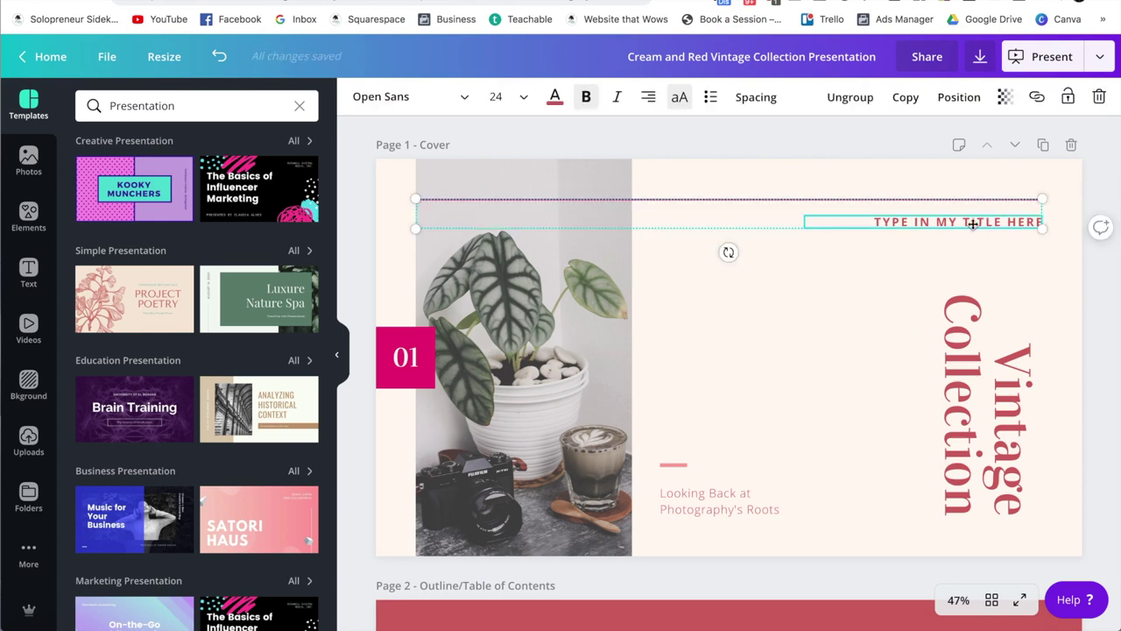
pyautogui.doubleClick(944, 223)
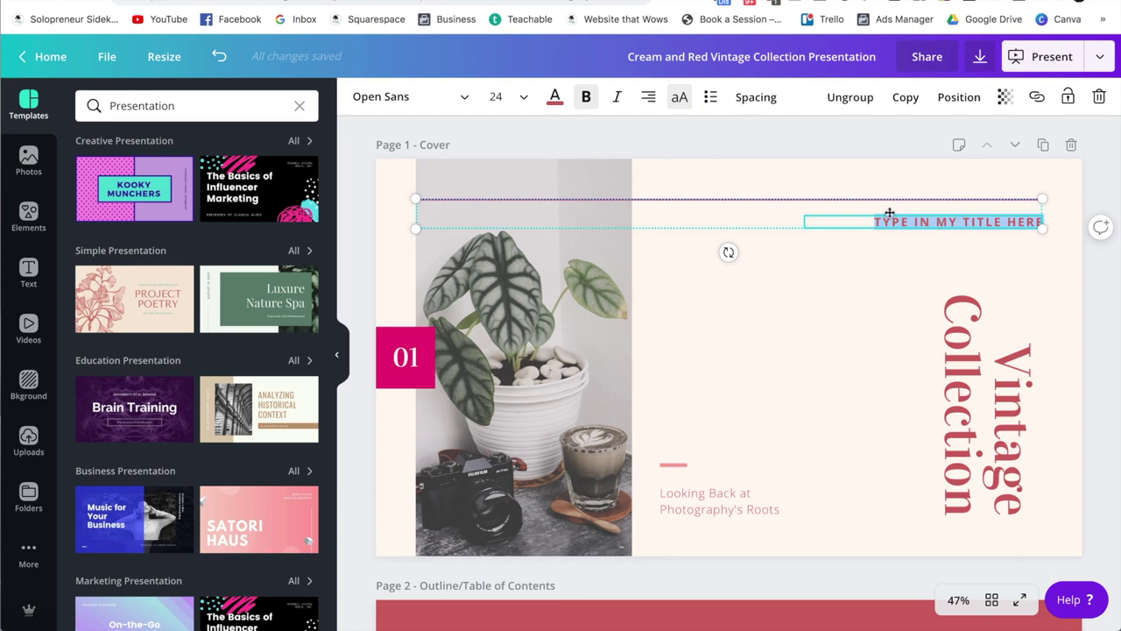
# Give the 'TYPE IN MY TITLE HERE' heading text the magenta swatch colour.
pyautogui.click(555, 97)
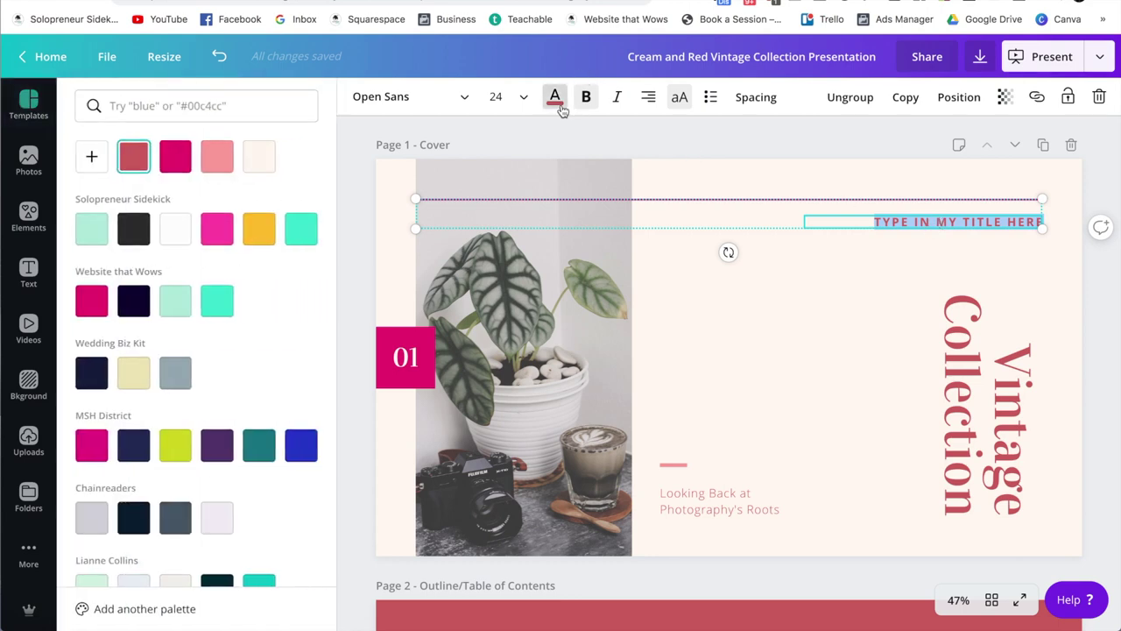
pyautogui.click(175, 156)
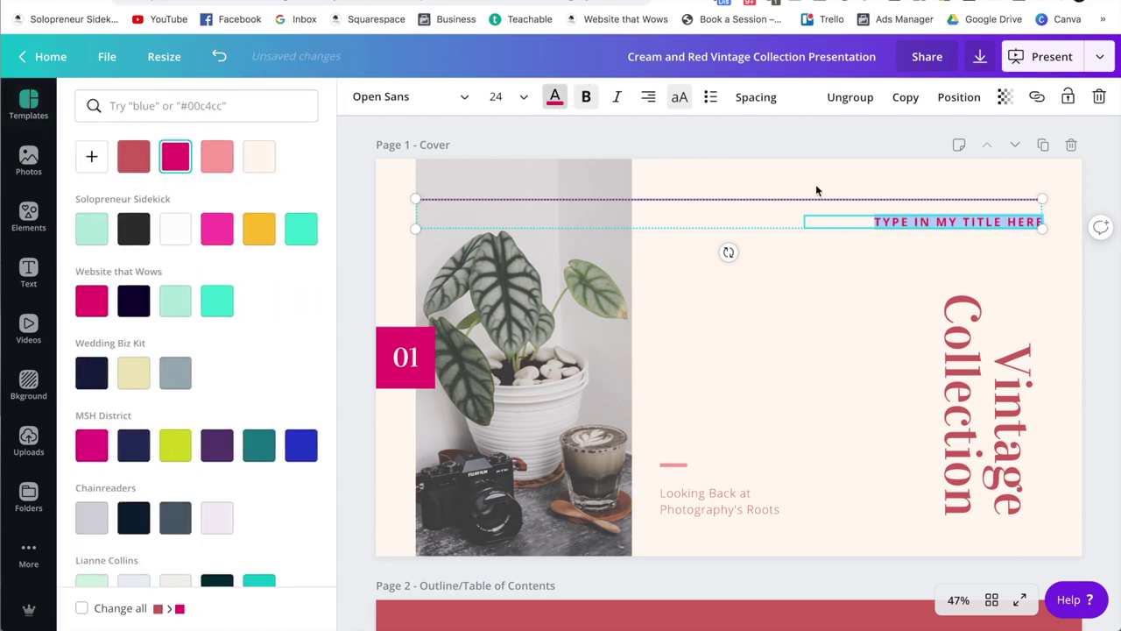
pyautogui.click(778, 319)
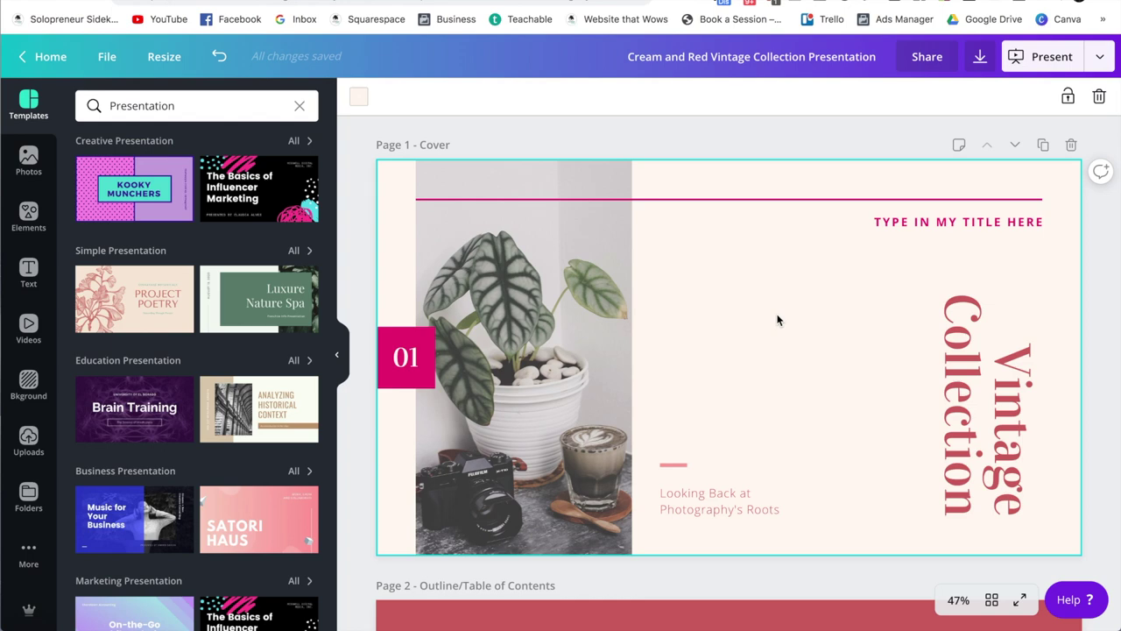
pyautogui.click(935, 221)
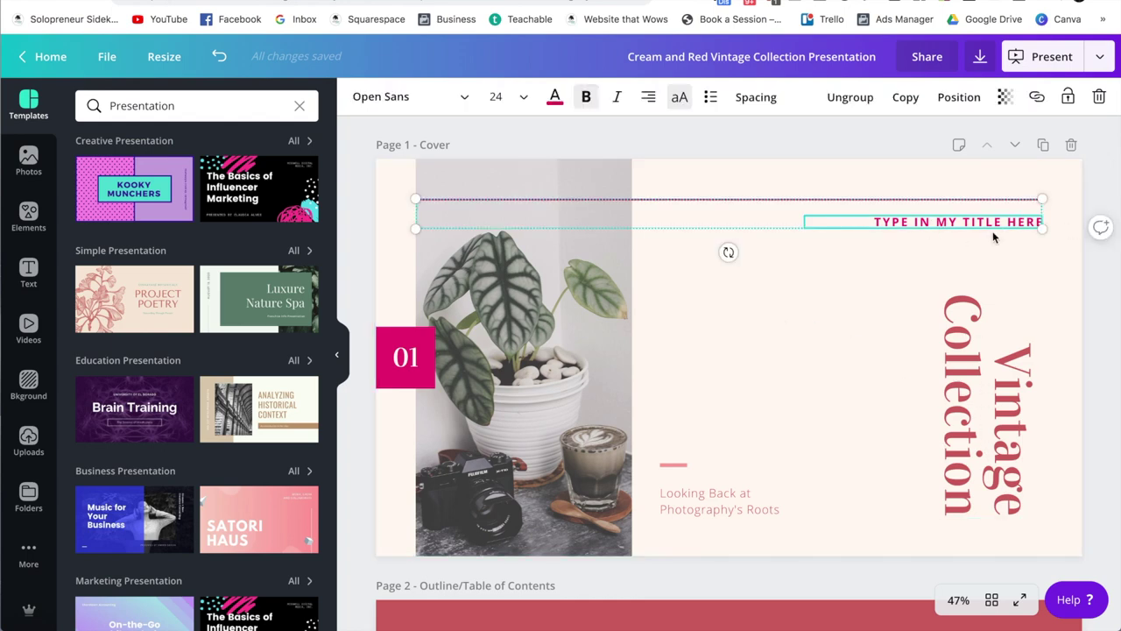
pyautogui.click(1056, 279)
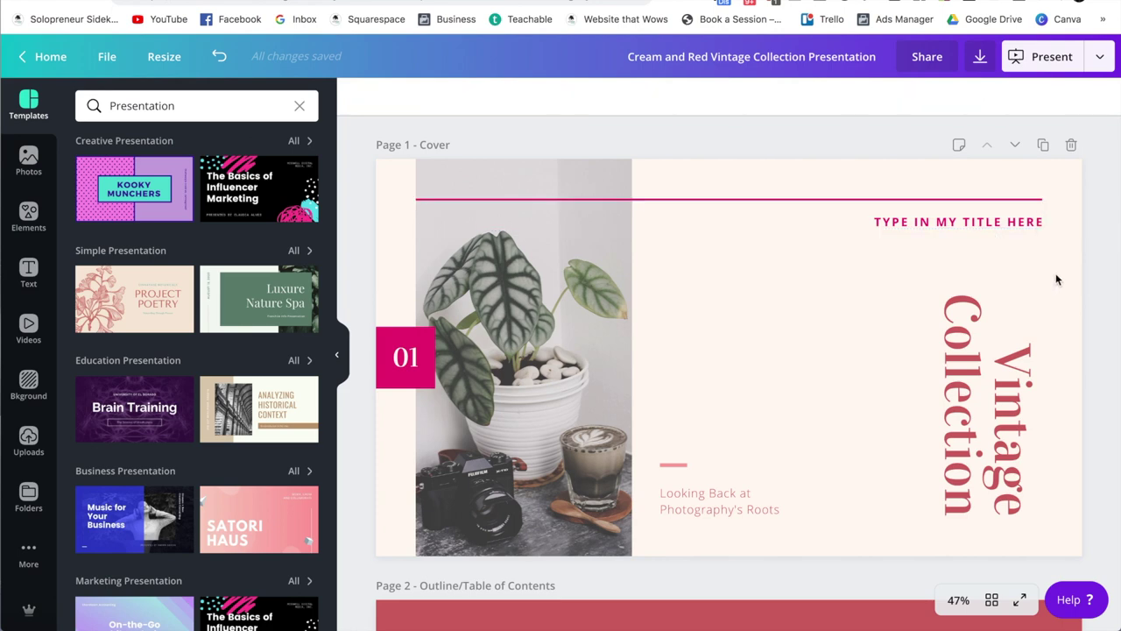
# Select the plant photo on the cover slide and bring up the Photos library.
pyautogui.click(946, 364)
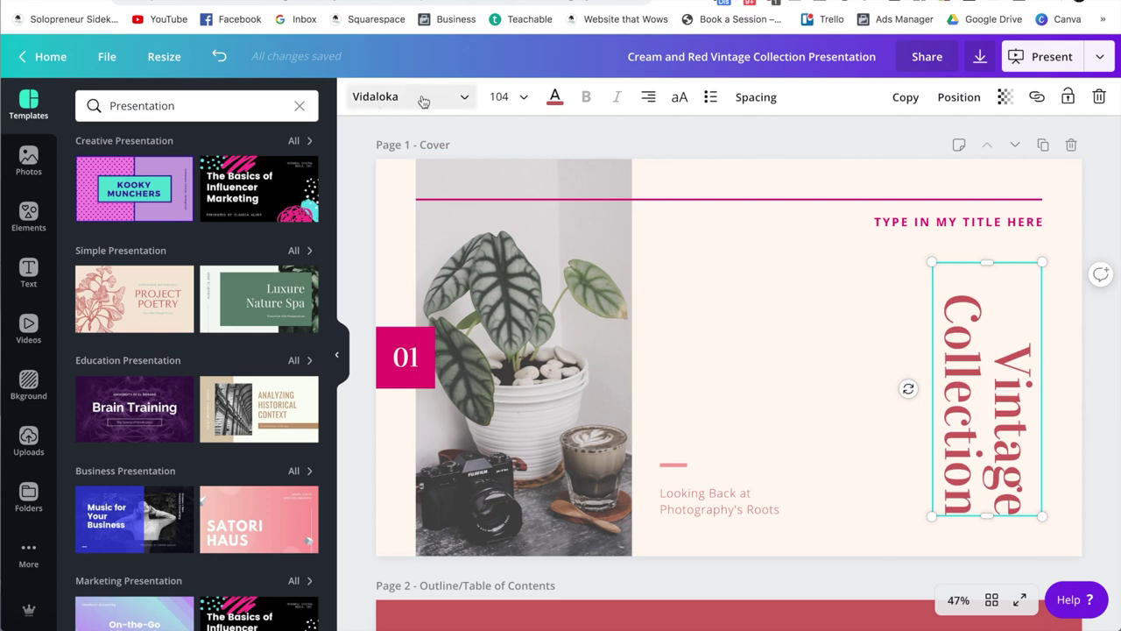
pyautogui.click(801, 168)
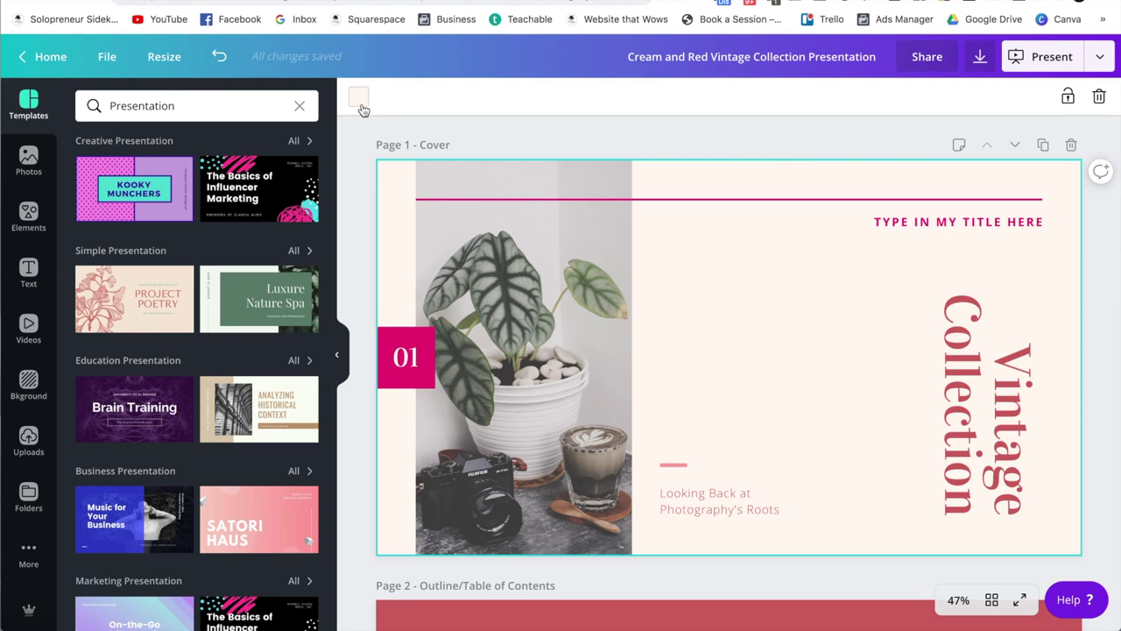
pyautogui.click(544, 255)
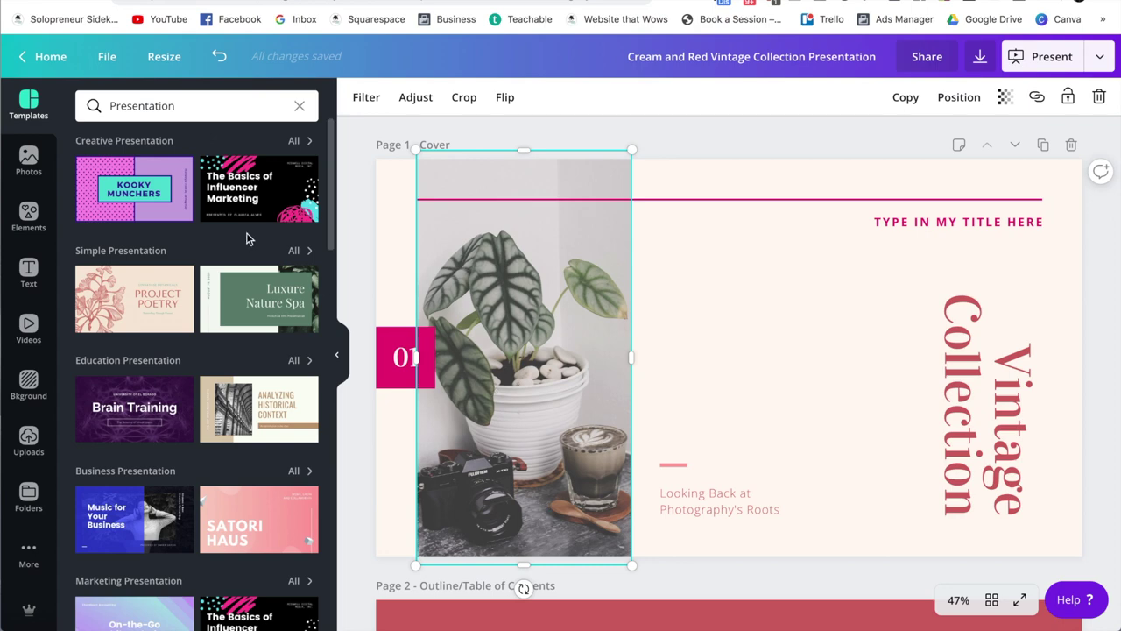
pyautogui.click(26, 165)
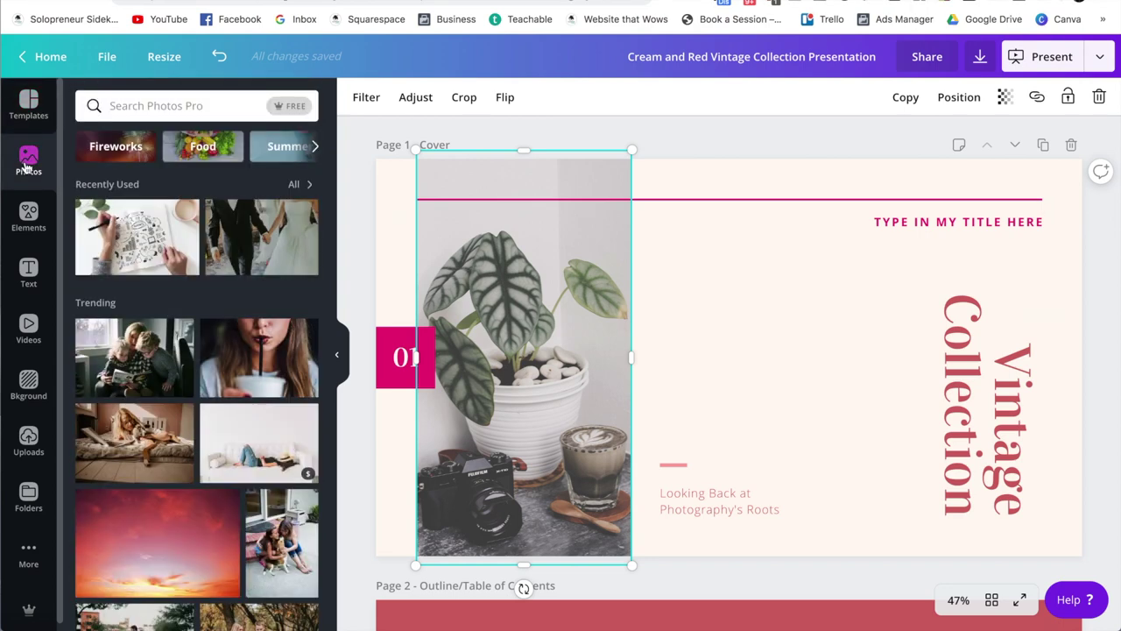
# Search the Photos library for 'design'.
pyautogui.click(136, 105)
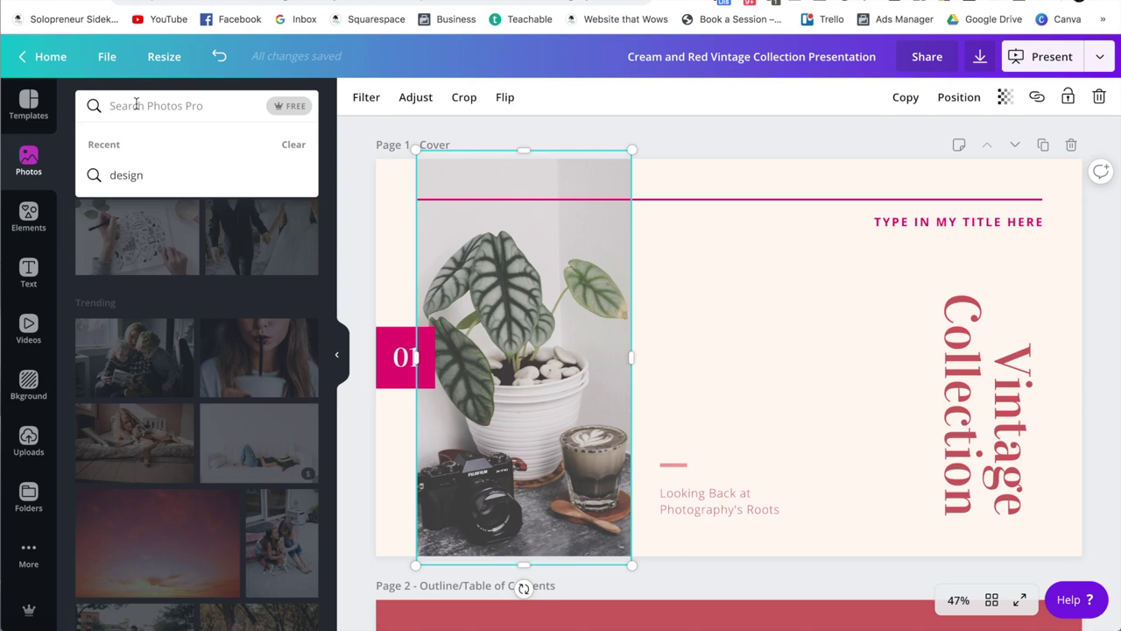
pyautogui.write('design')
pyautogui.press('Return')
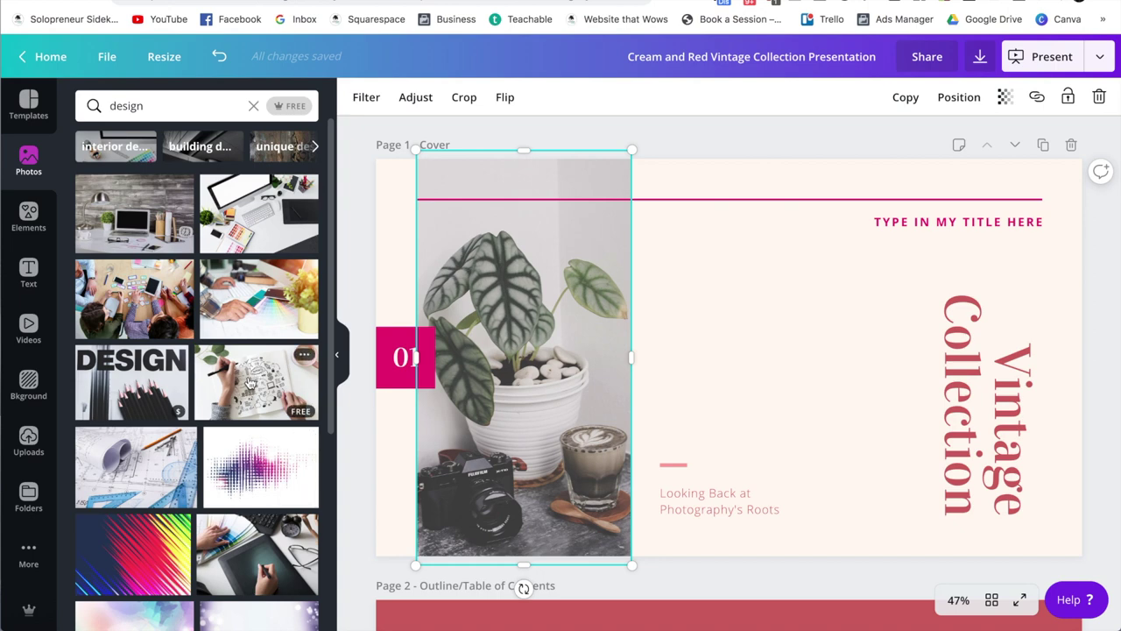
# Drop the hand-sketching doodle photo from the 'design' results into the cover's photo frame, then choose Crop.
pyautogui.click(254, 379)
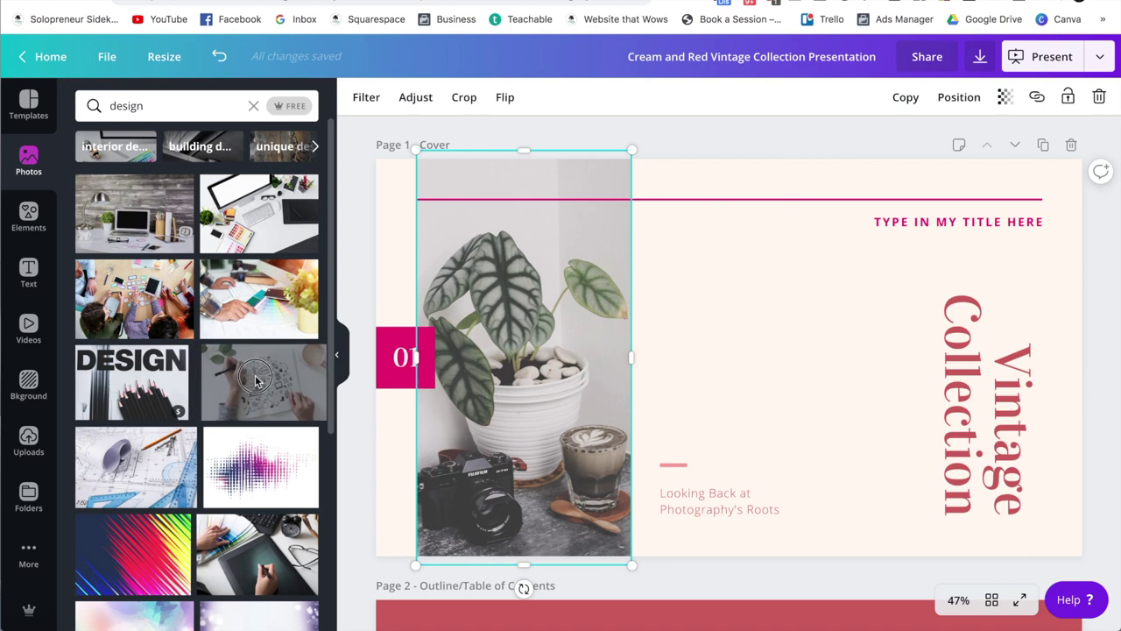
pyautogui.moveTo(254, 379)
pyautogui.mouseDown()
pyautogui.moveTo(451, 363)
pyautogui.moveTo(476, 347)
pyautogui.moveTo(483, 308)
pyautogui.mouseUp()
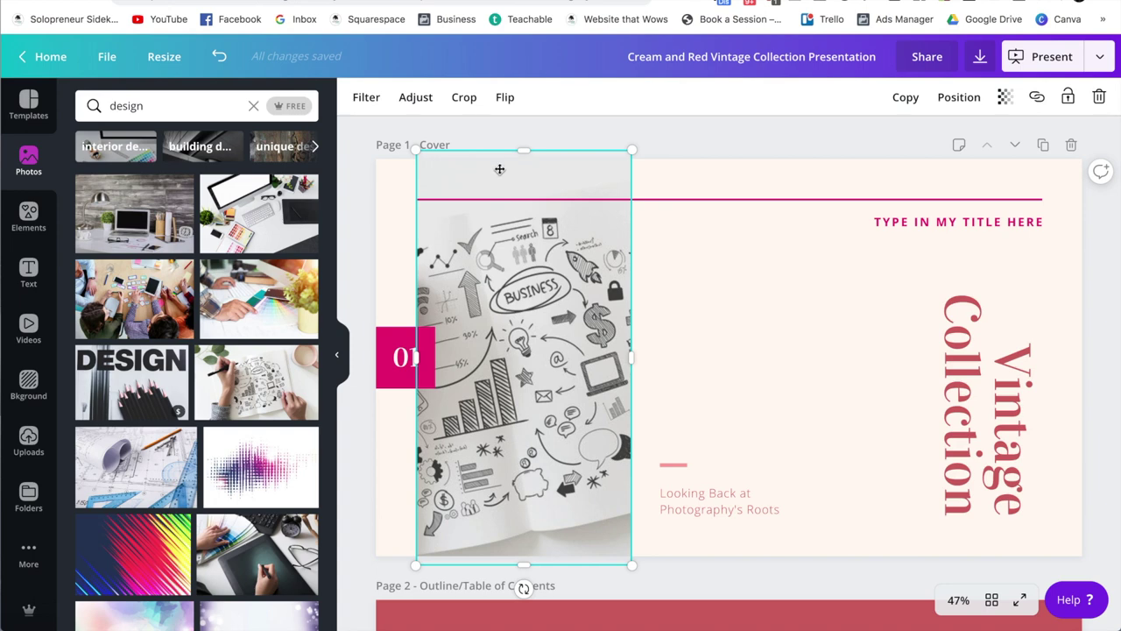
pyautogui.click(464, 99)
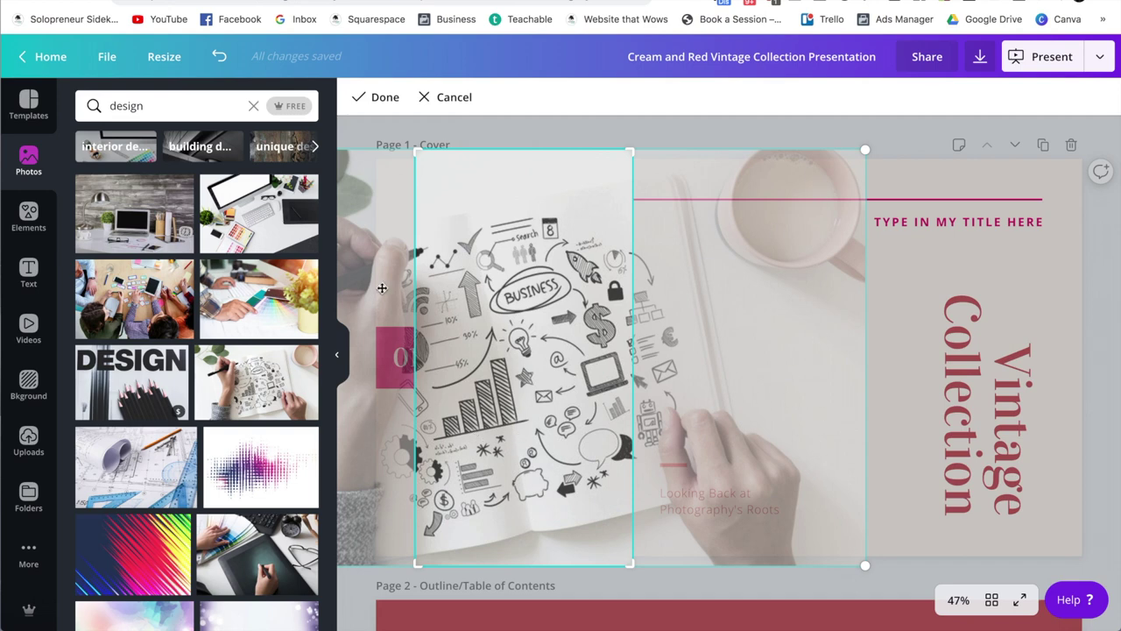
# Shift the cover photo within its frame so the hand sketching with a pen is visible.
pyautogui.moveTo(482, 386)
pyautogui.mouseDown()
pyautogui.moveTo(543, 385)
pyautogui.moveTo(509, 377)
pyautogui.moveTo(520, 377)
pyautogui.moveTo(486, 388)
pyautogui.moveTo(496, 388)
pyautogui.mouseUp()
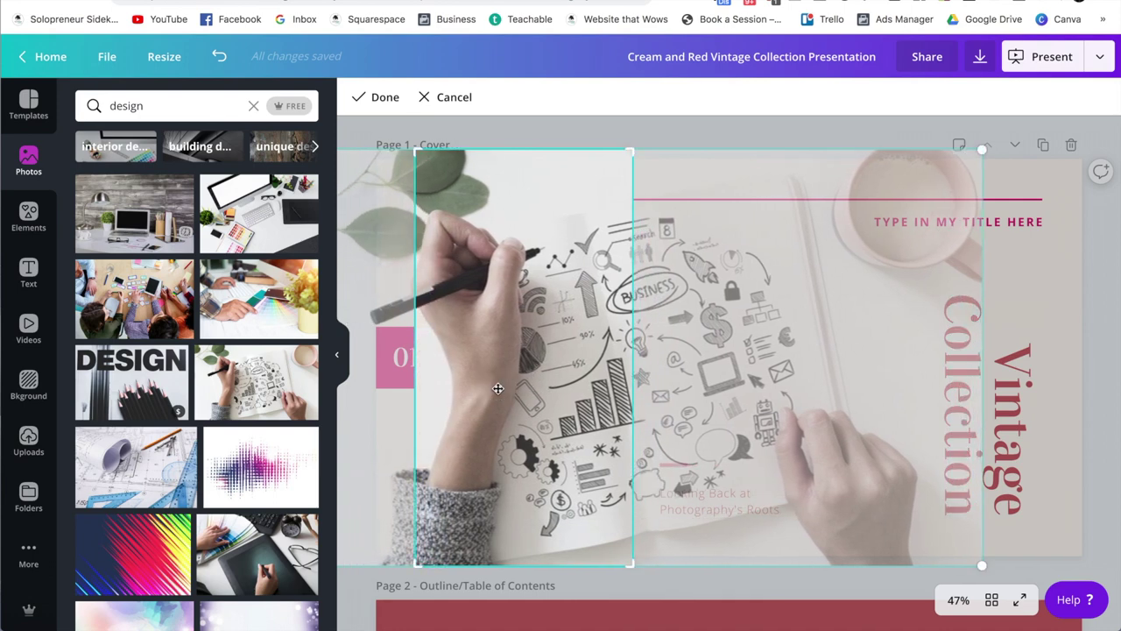
pyautogui.click(366, 97)
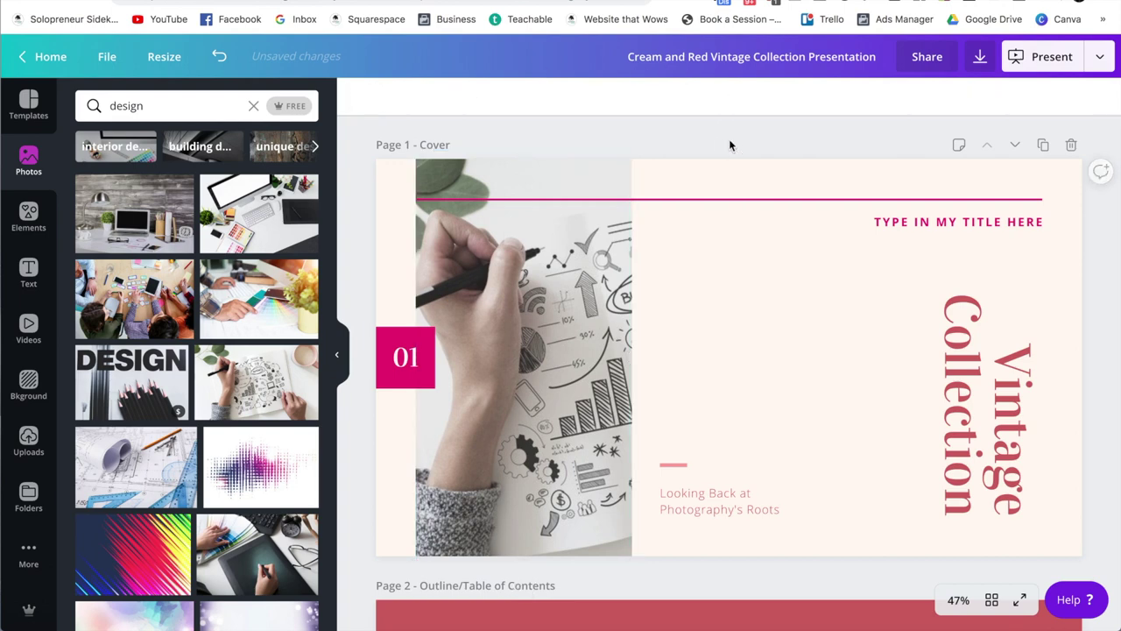
# Delete the page 3 Photo + Text slide about Faewool Camera Shop, then return to page 1.
pyautogui.scroll(-3, 1103, 293)
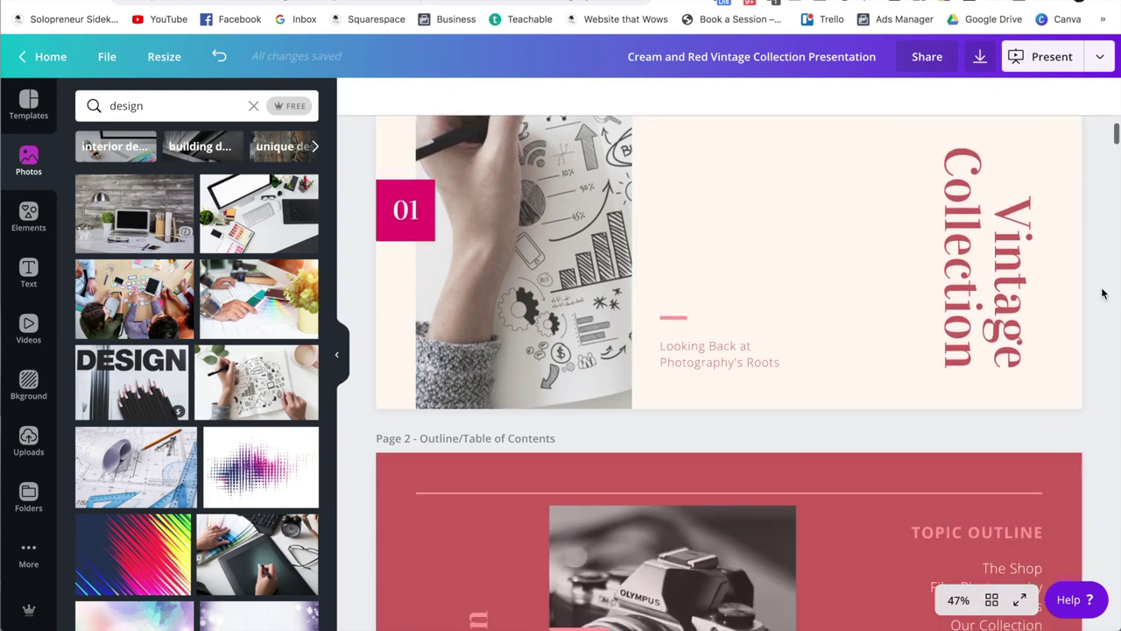
pyautogui.scroll(-5, 1103, 294)
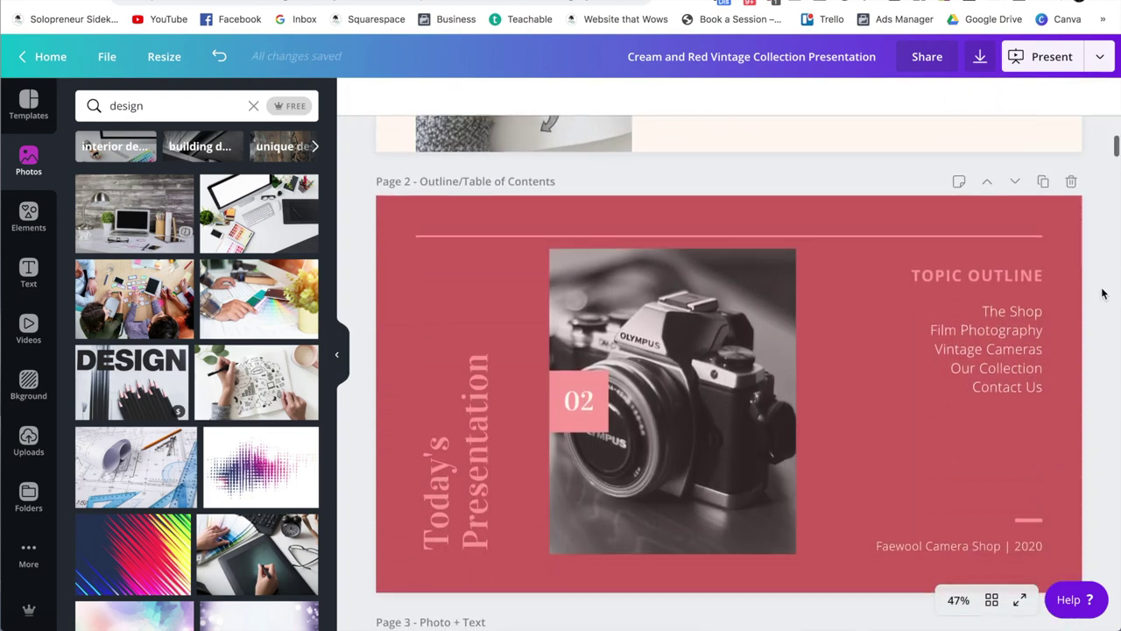
pyautogui.scroll(-1, 1103, 294)
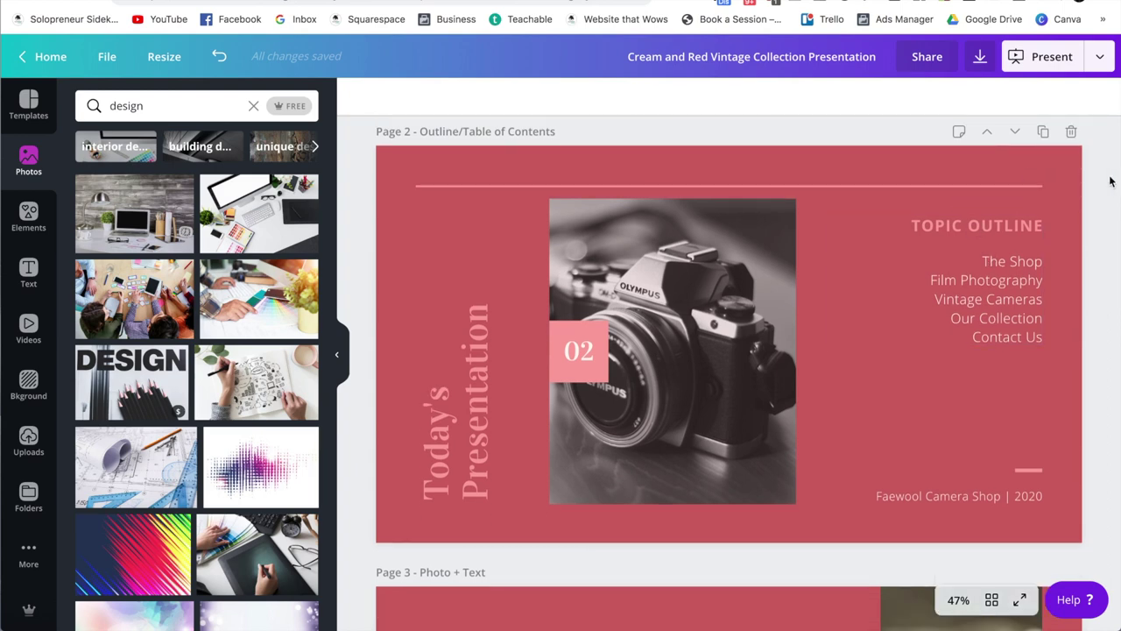
pyautogui.scroll(-7, 1110, 181)
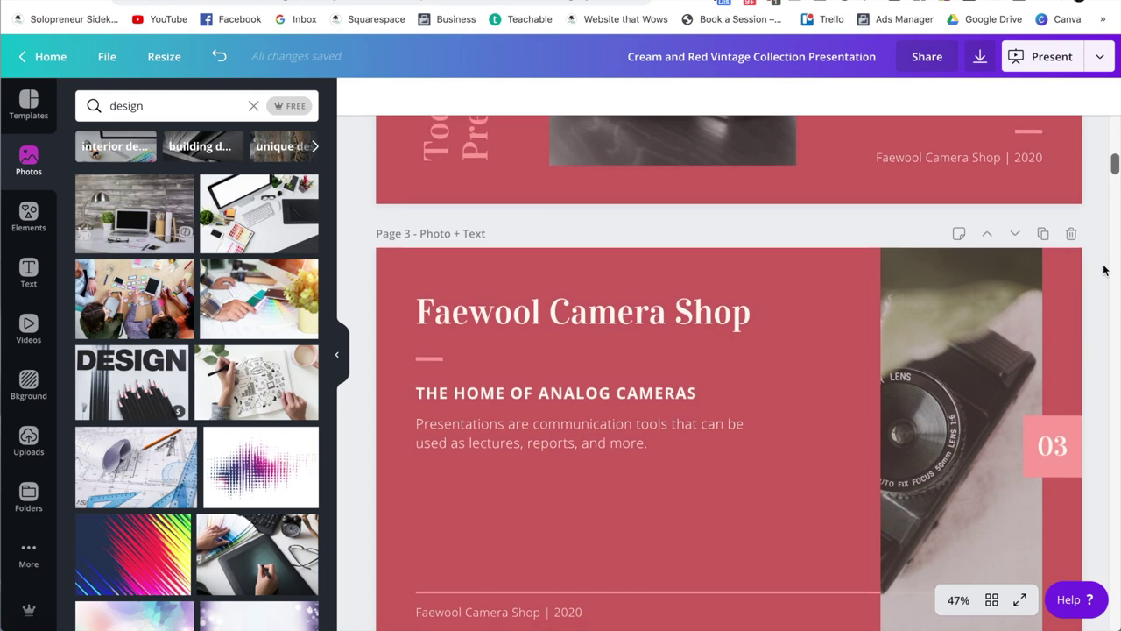
pyautogui.scroll(-1, 1103, 269)
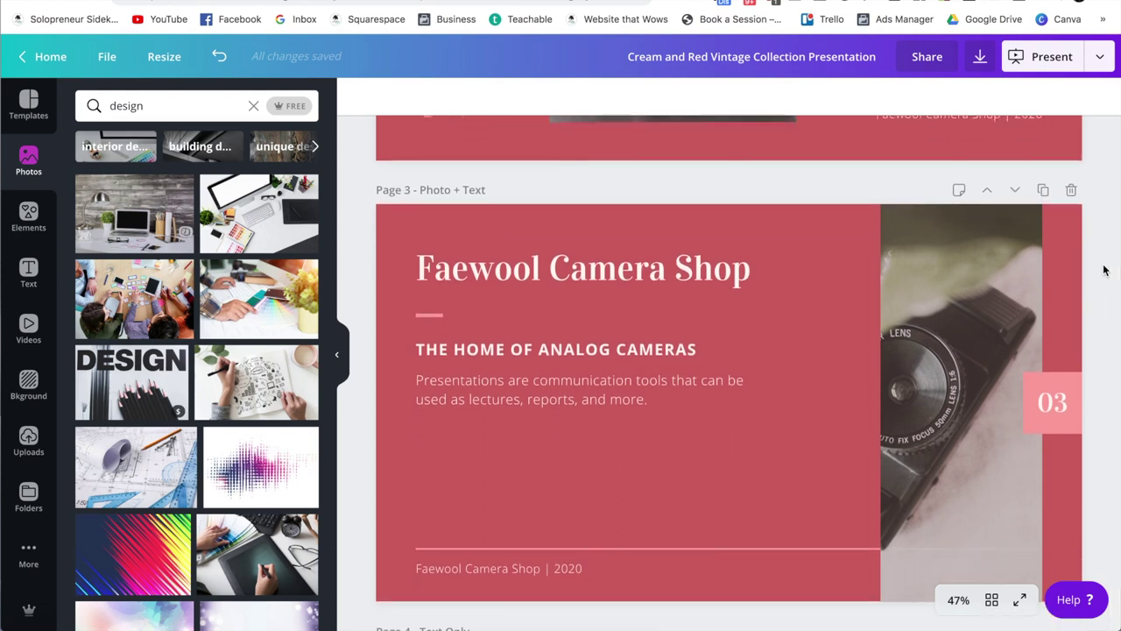
pyautogui.click(1070, 191)
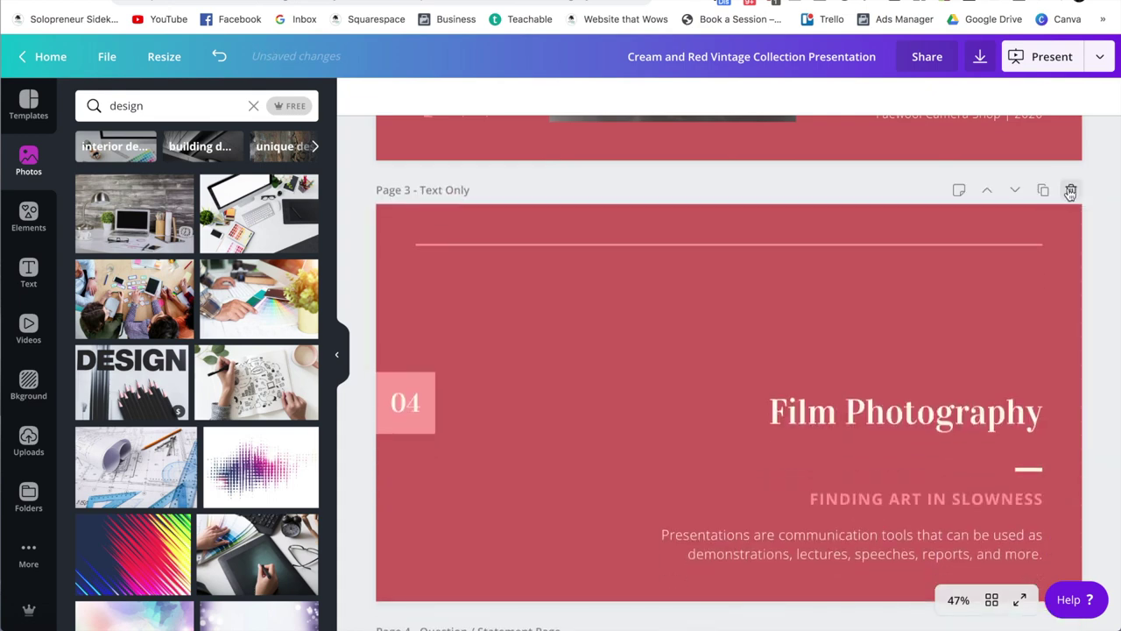
pyautogui.scroll(10, 1117, 287)
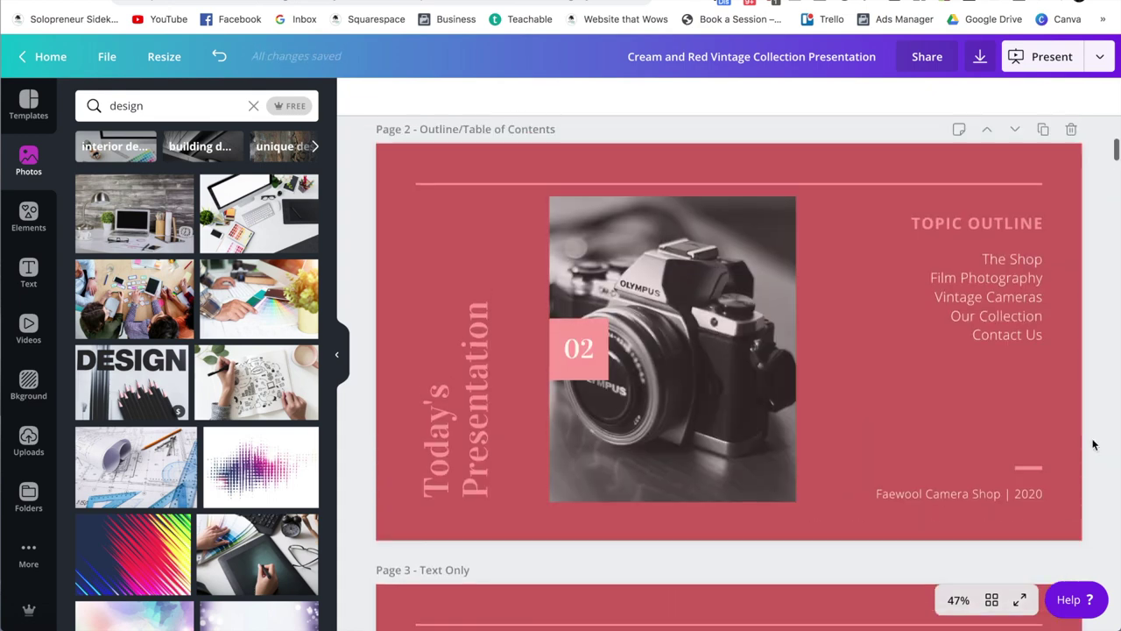
pyautogui.scroll(5, 1092, 445)
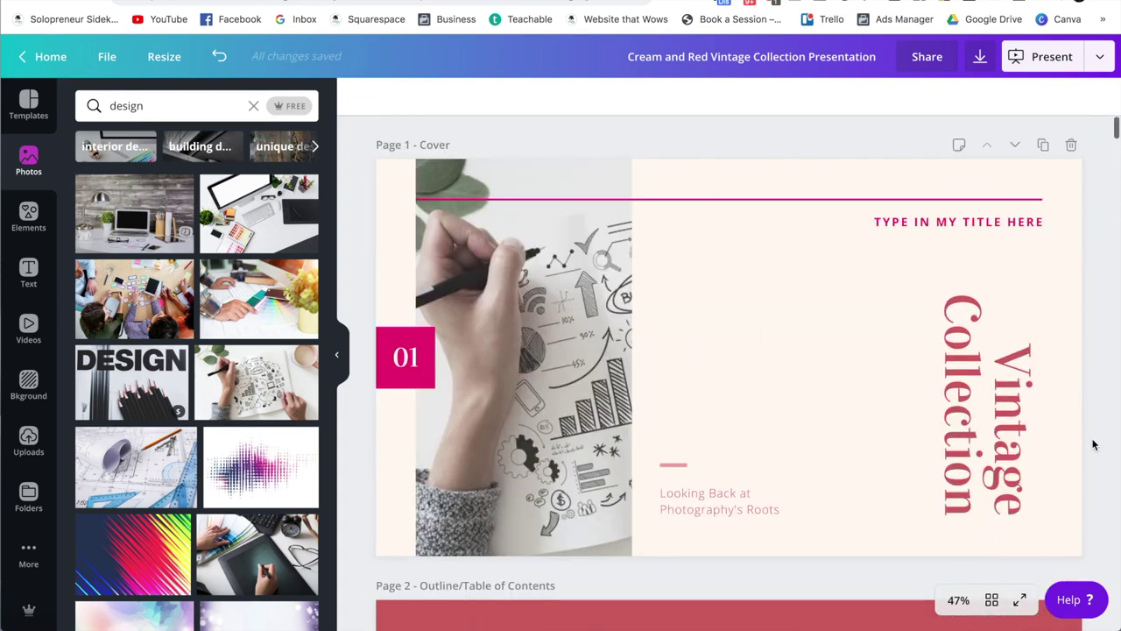